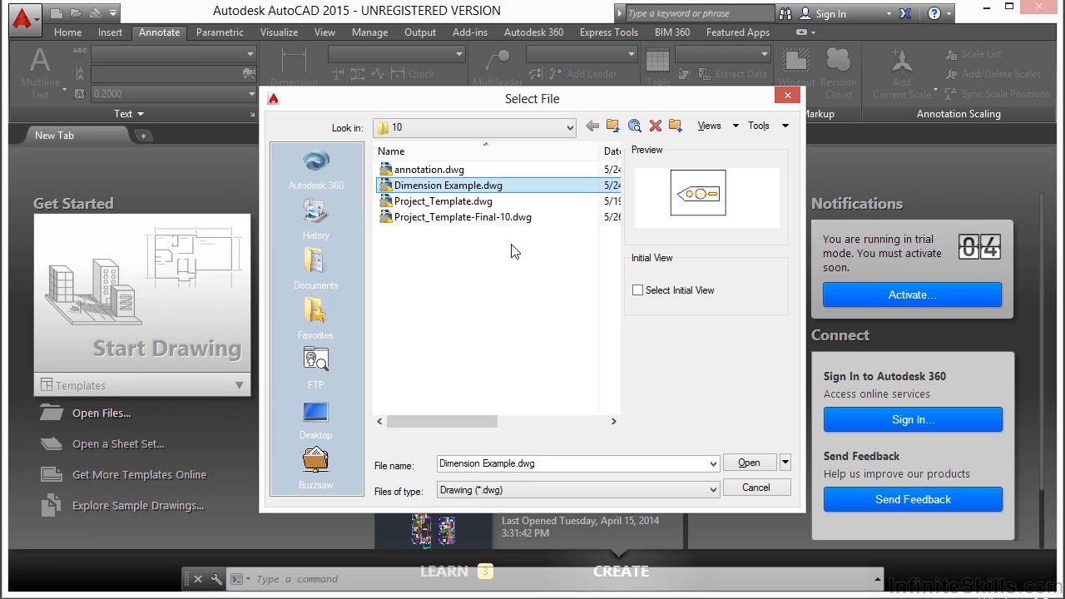
Open Dimension Example.dwg on its DIMENSION layout and display the Properties palette
click(748, 464)
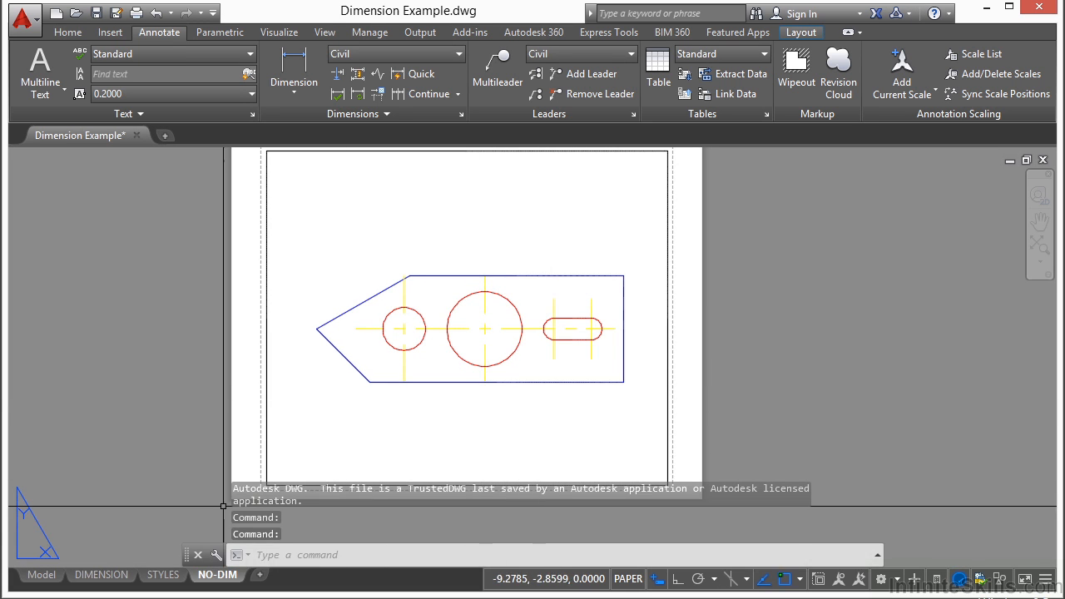
click(113, 577)
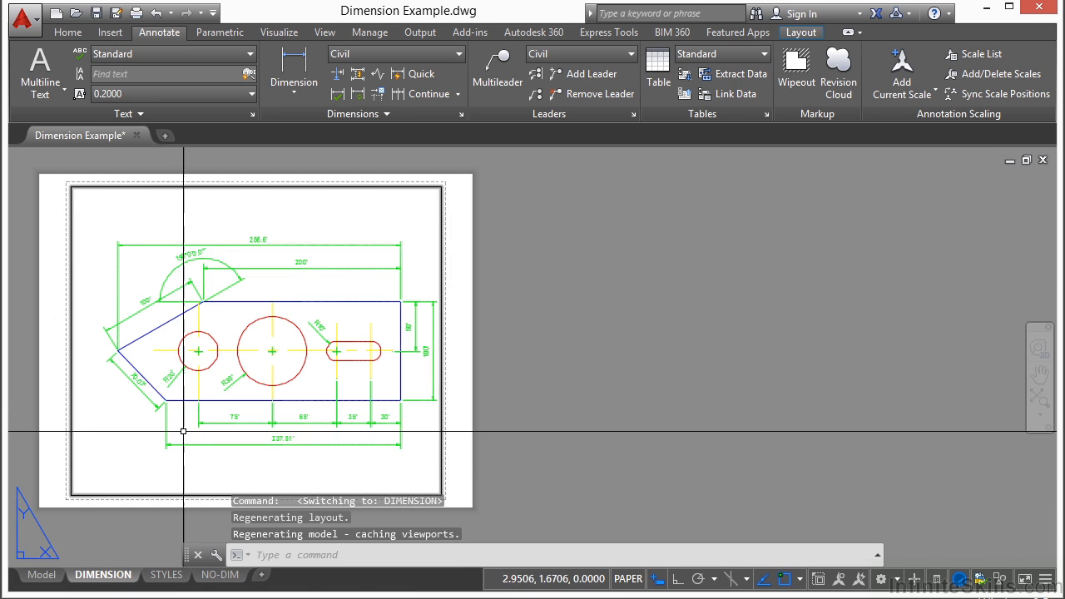
middle_drag(203, 388, 349, 381)
scroll(311, 301, up, 4)
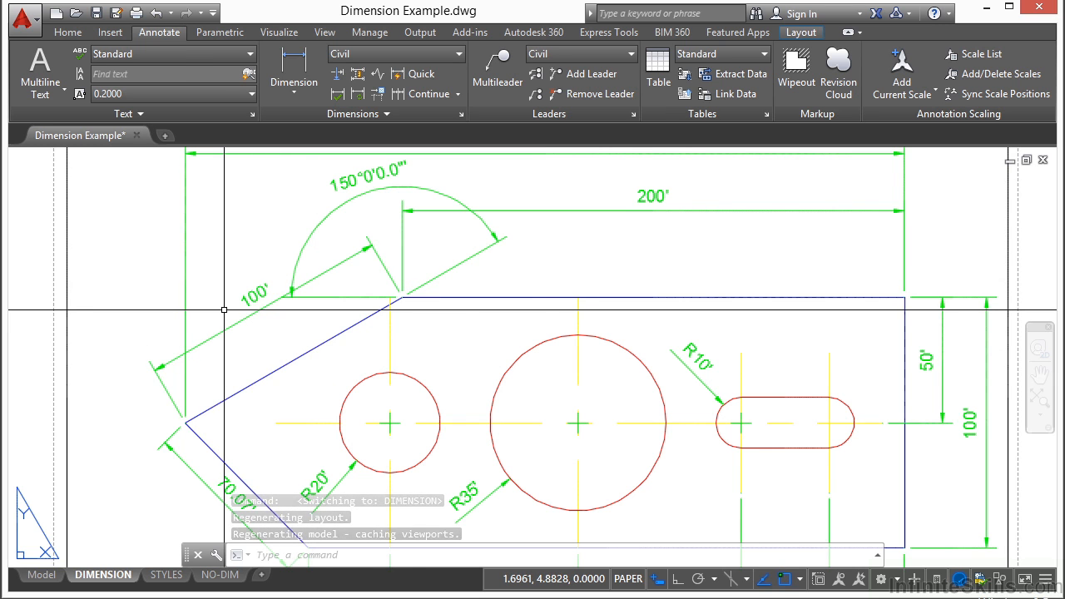
key(ctrl+1)
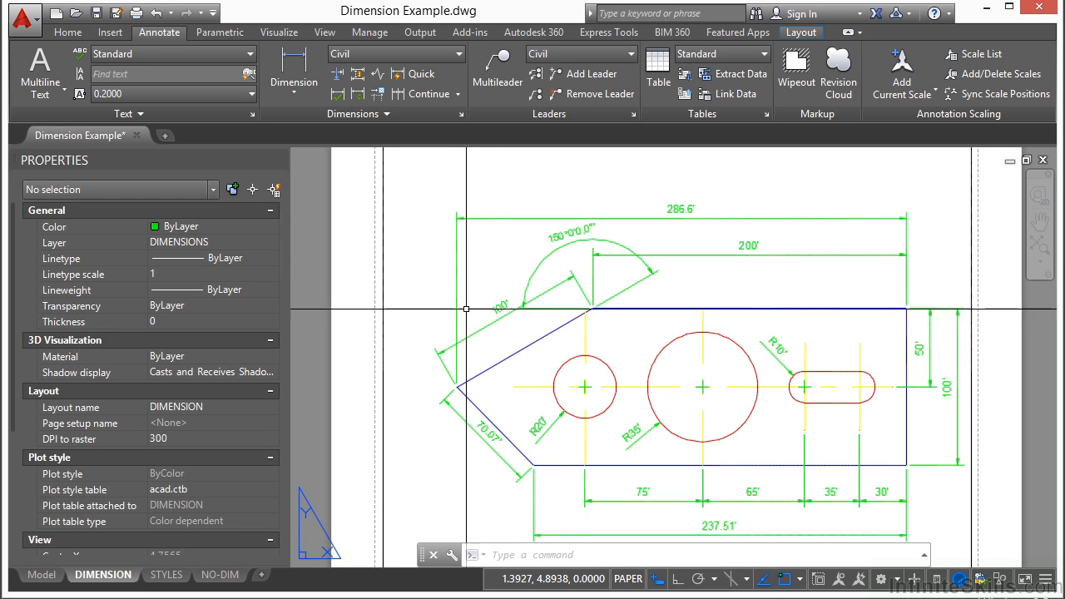
Replace the 100' dimension text along the upper slanted edge with SIDE VIEW
scroll(488, 305, up, 5)
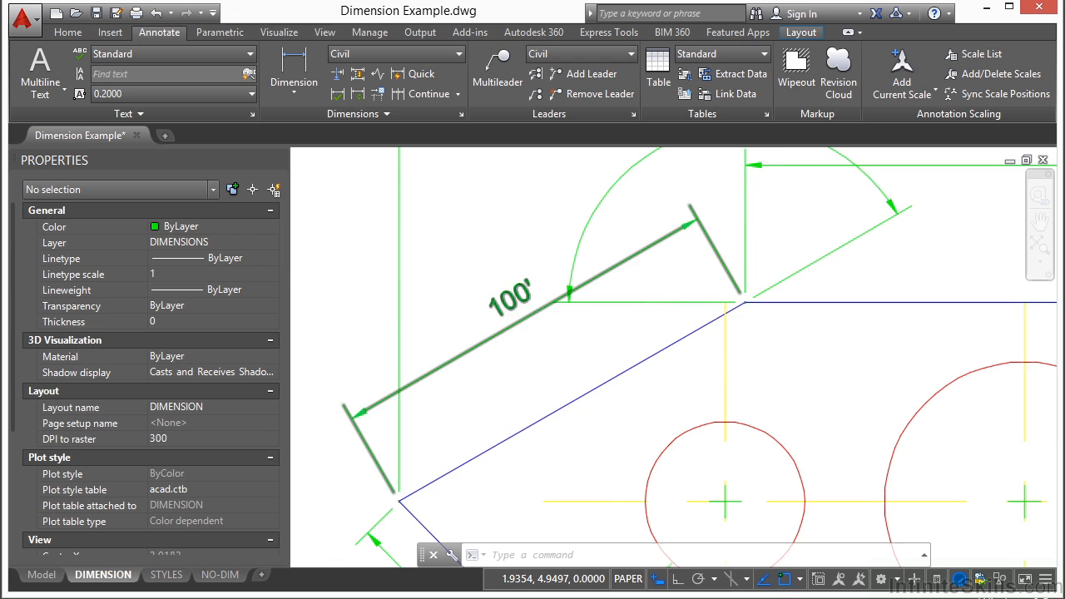
click(506, 299)
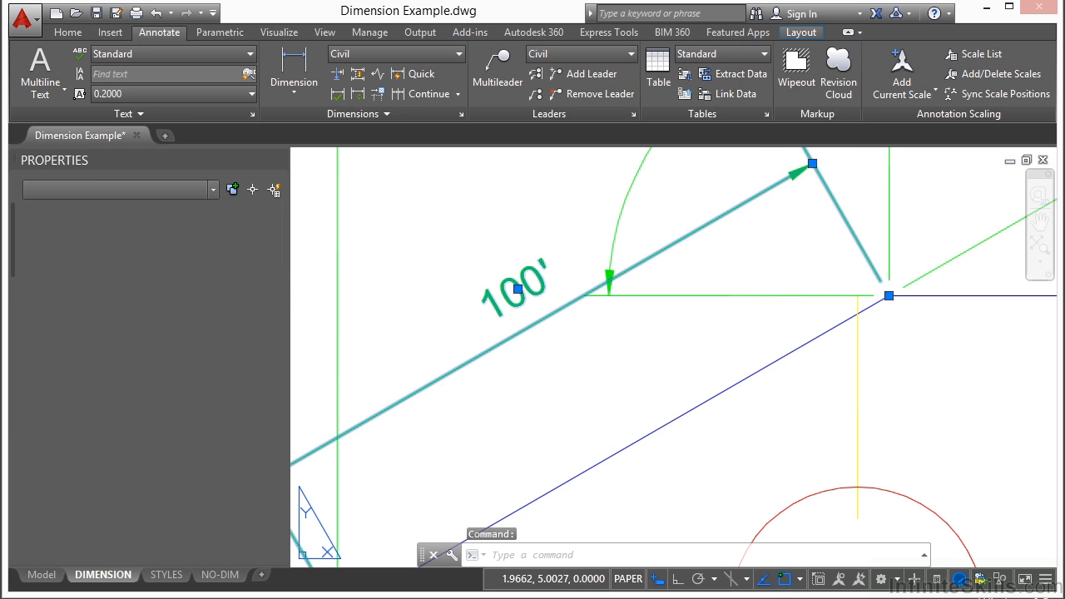
double_click(509, 293)
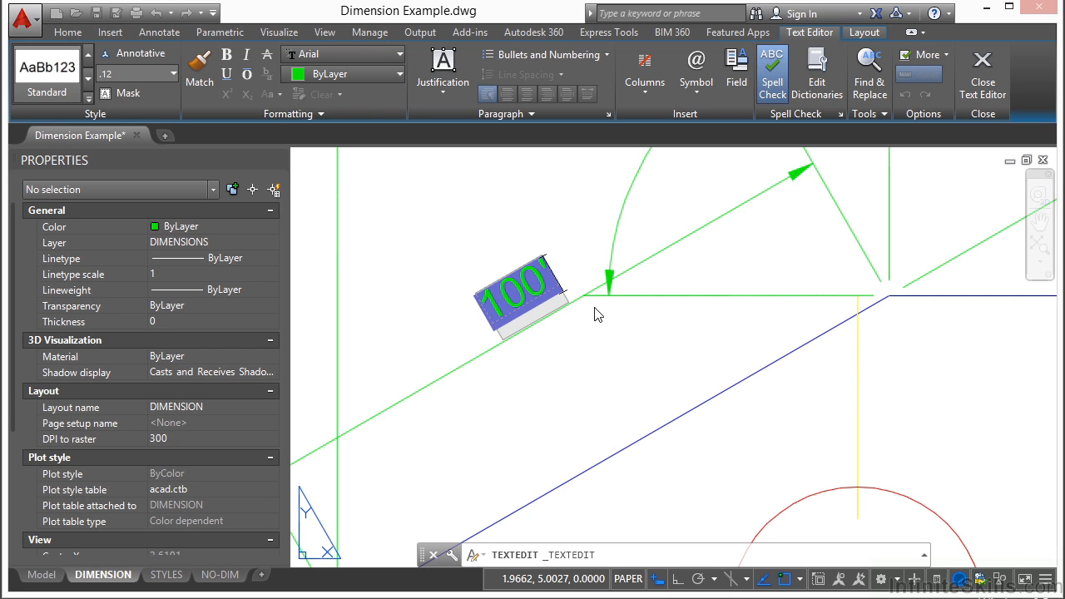
key(Delete)
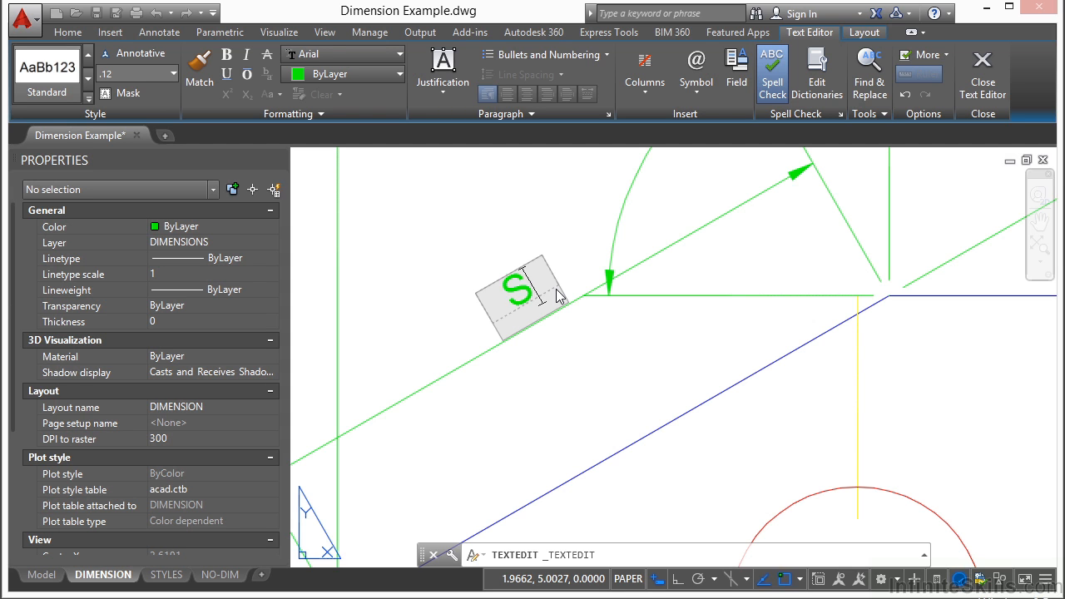
text(SIDE VIEW)
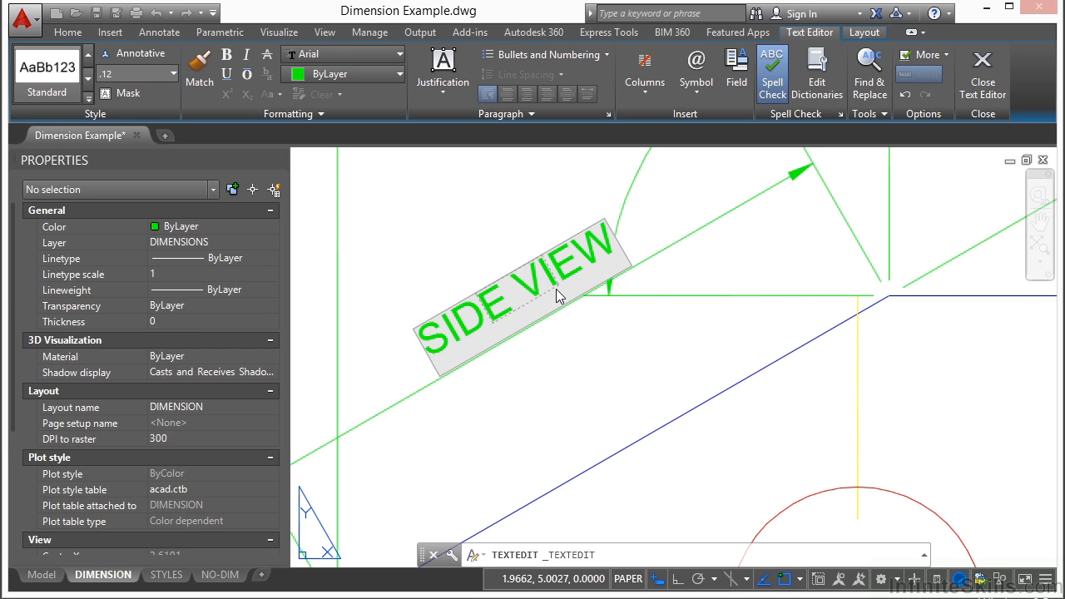
key(Return)
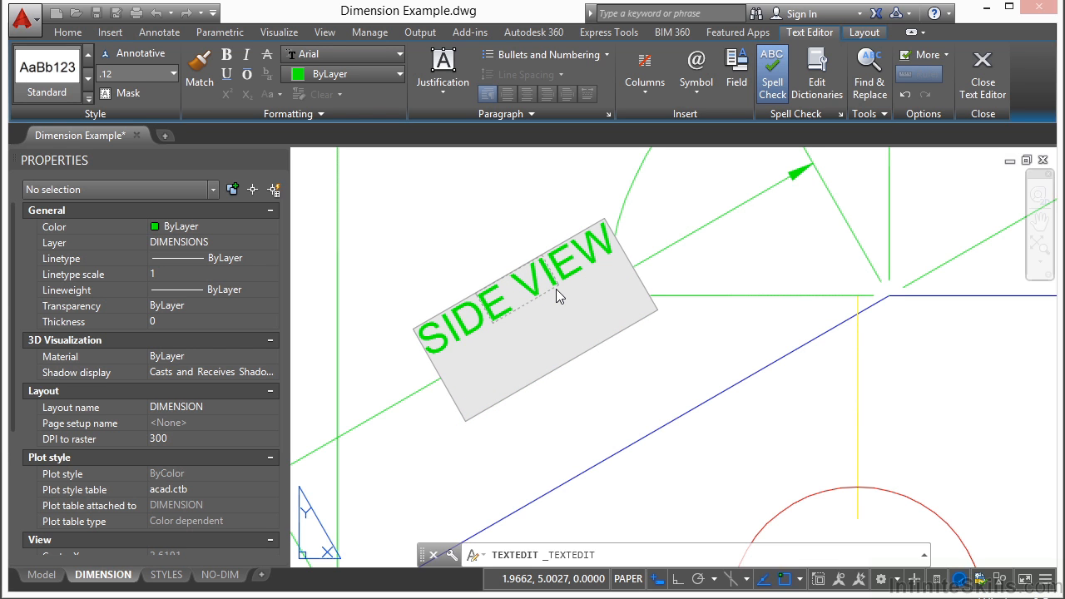
key(BackSpace)
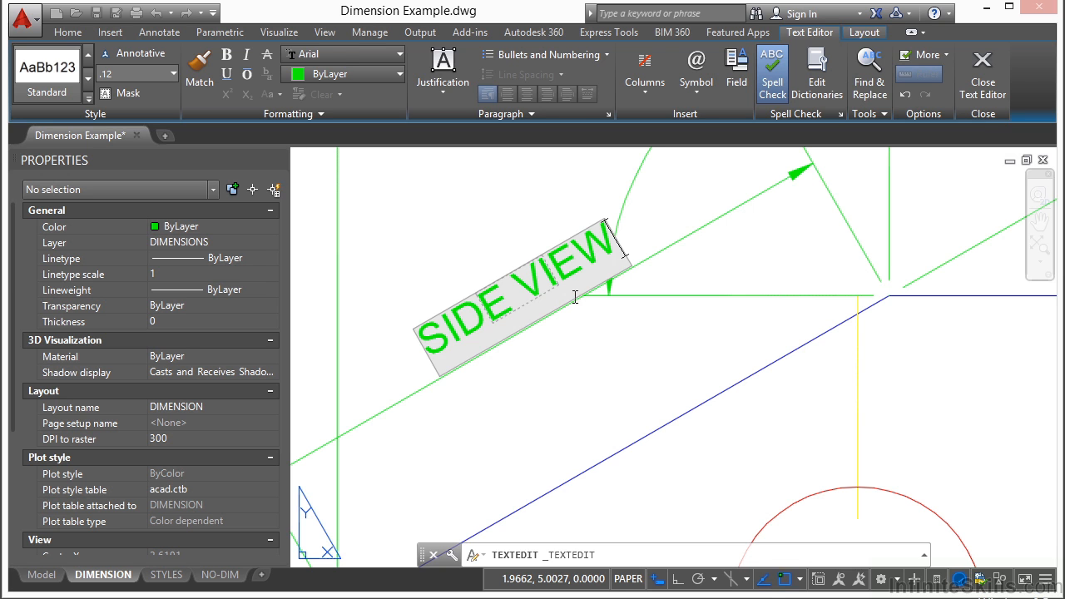
click(626, 355)
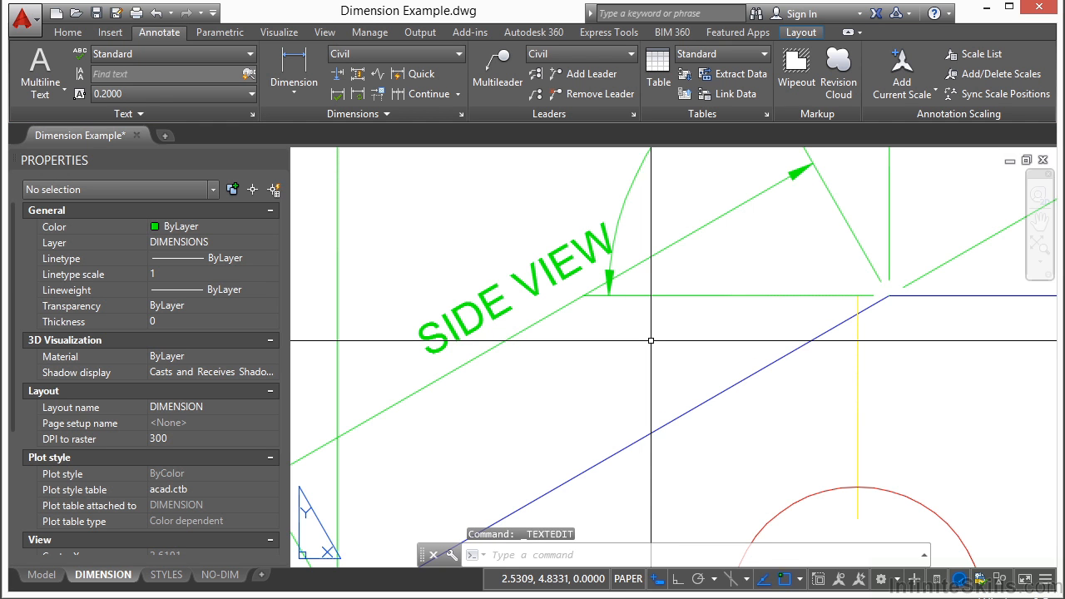
Restore the slanted edge dimension's measured value with <> and add the word side on a second line below it
scroll(630, 357, down, 4)
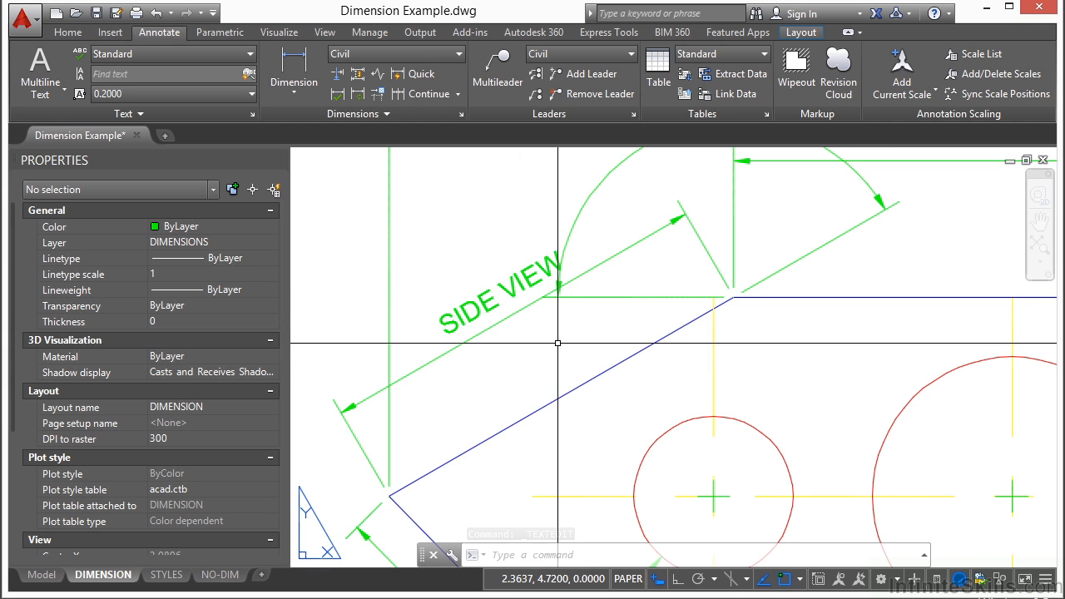
double_click(473, 323)
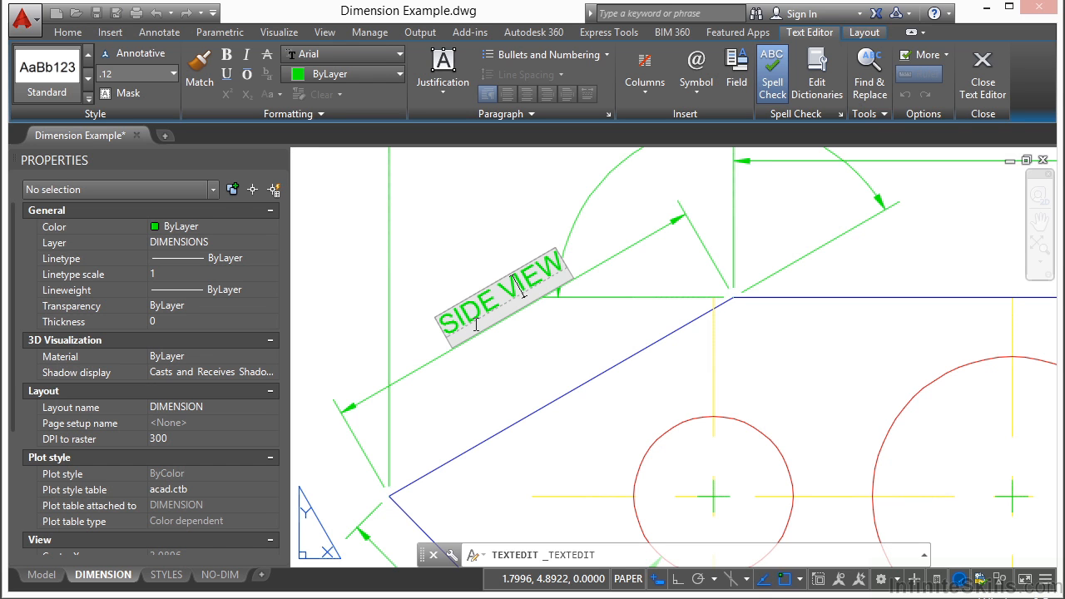
key(BackSpace)
key(BackSpace)
key(BackSpace)
key(BackSpace)
key(BackSpace)
key(BackSpace)
key(BackSpace)
key(BackSpace)
key(BackSpace)
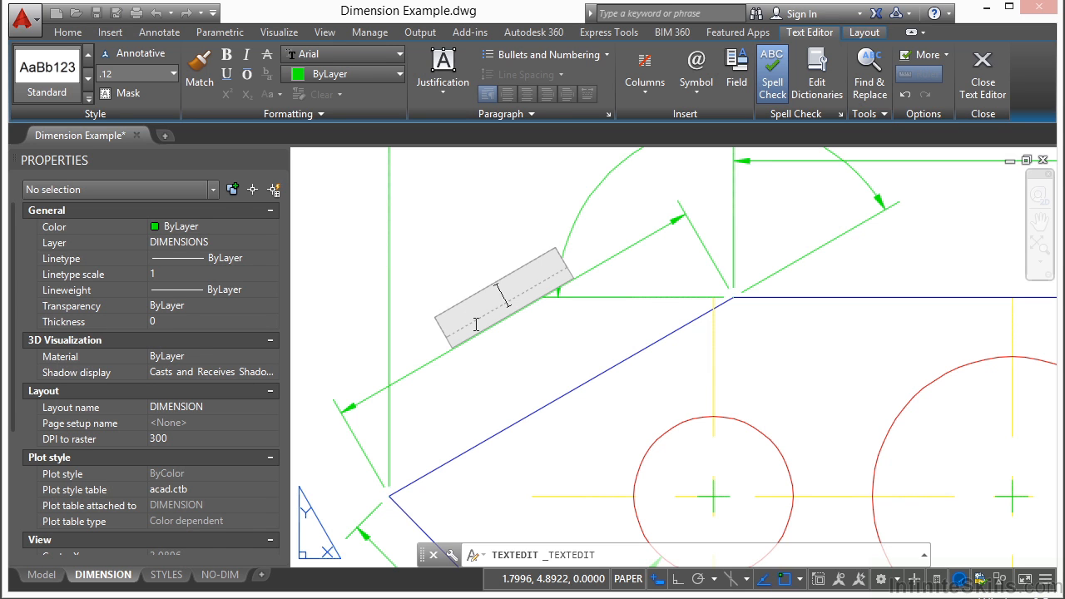
text(<>)
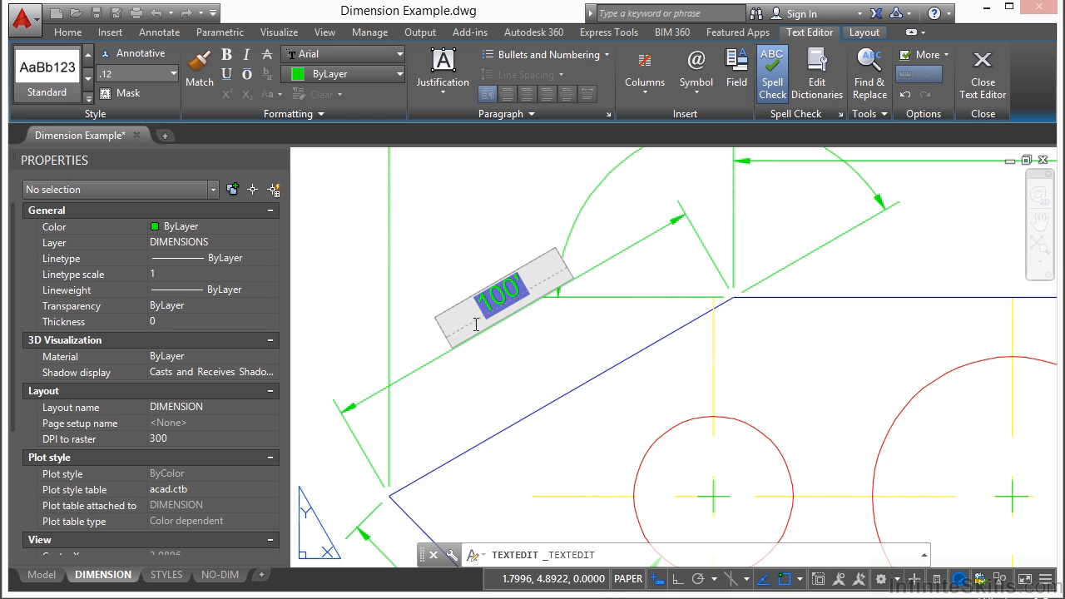
click(478, 363)
double_click(509, 311)
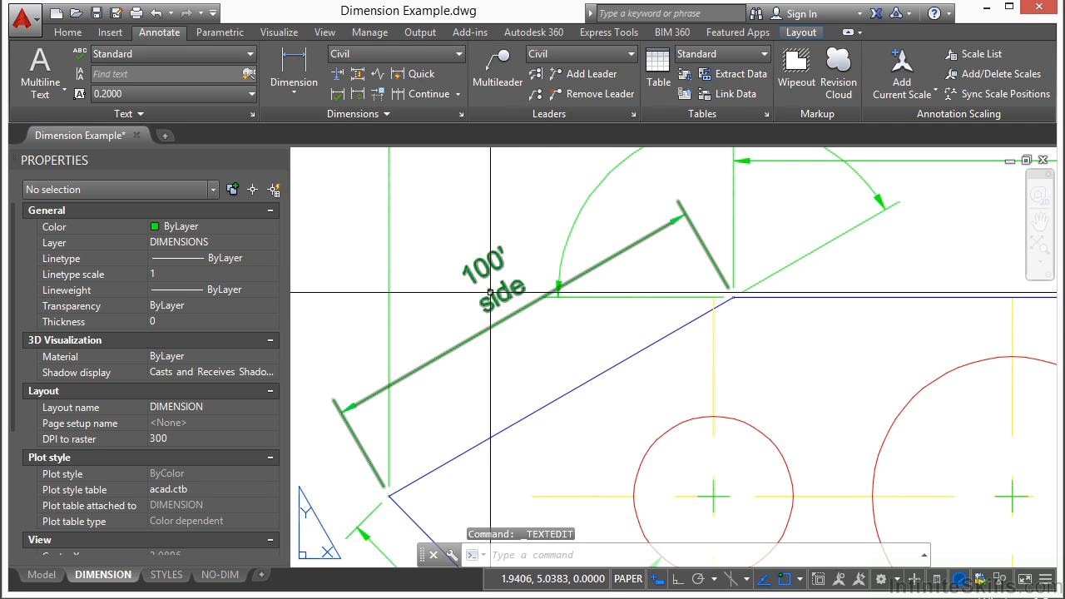
Assign the slanted edge's aligned dimension to the DIMENSIONS layer and set its dimension style to BOLD
click(535, 284)
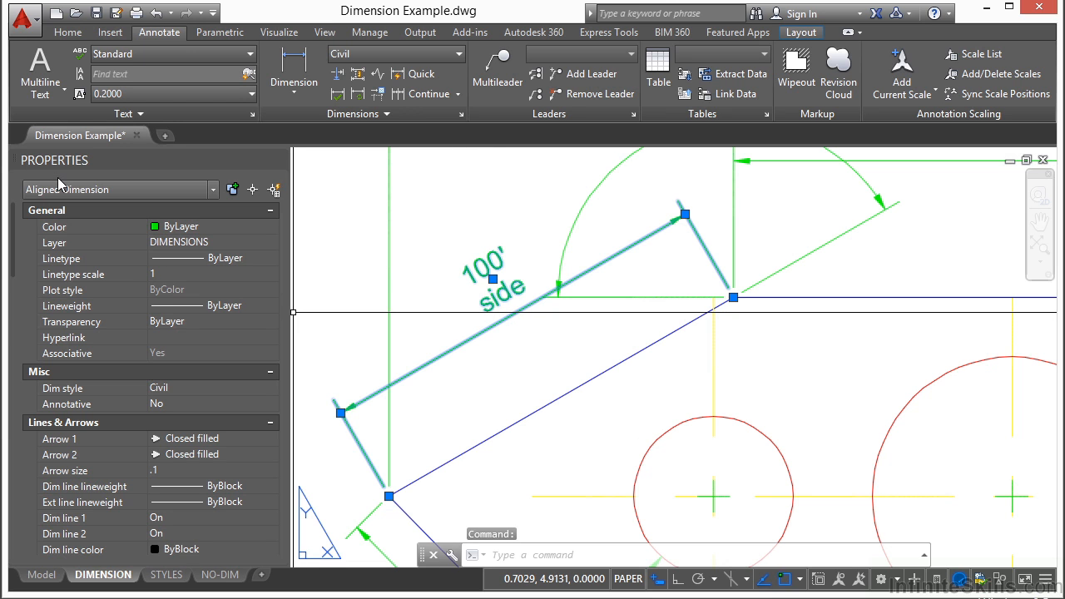
click(204, 229)
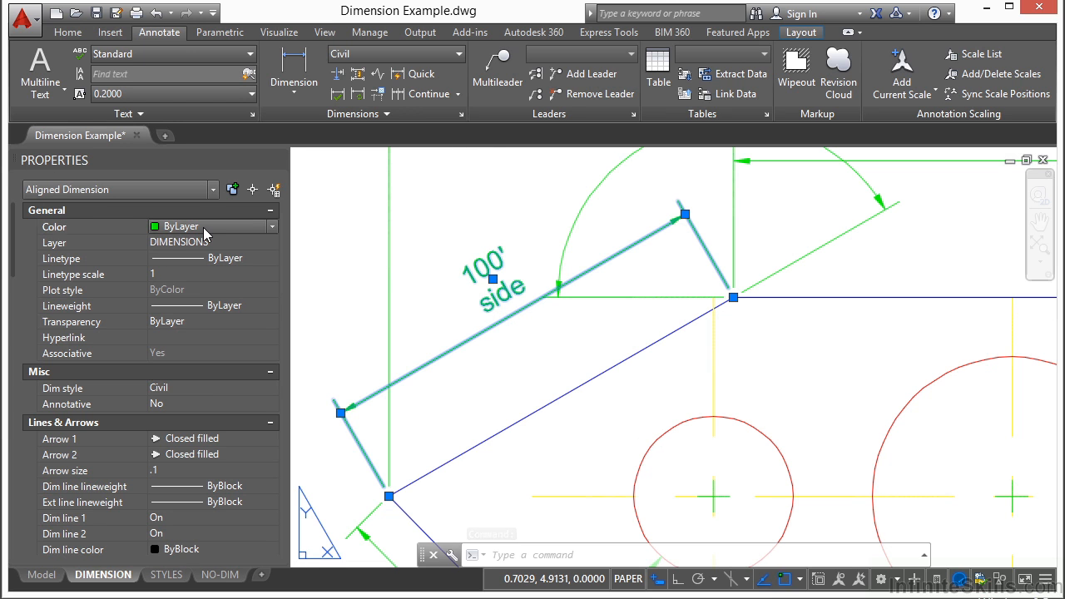
click(195, 242)
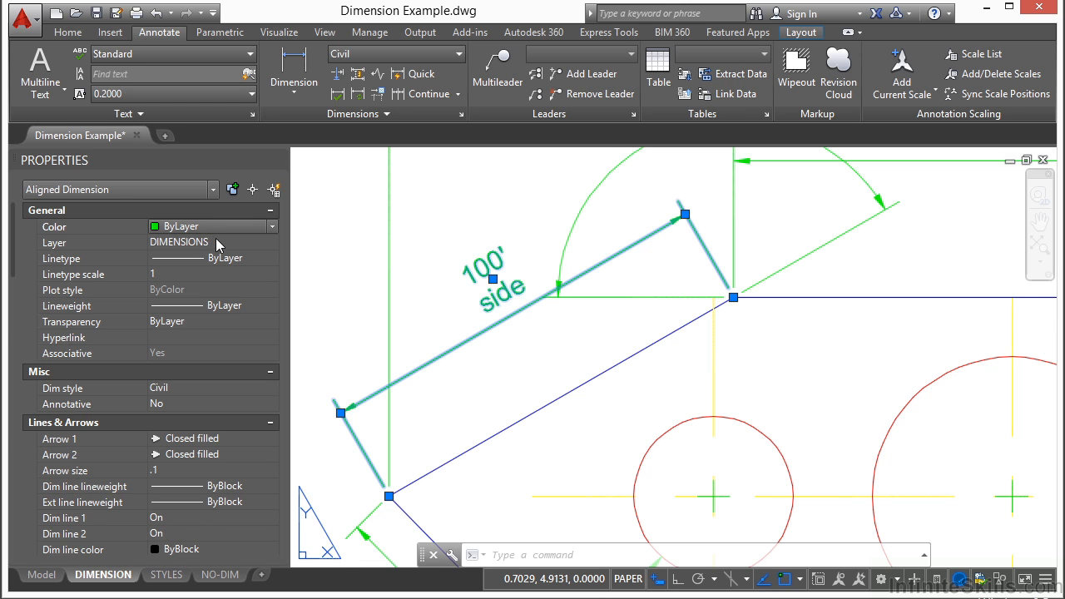
click(203, 243)
click(203, 243)
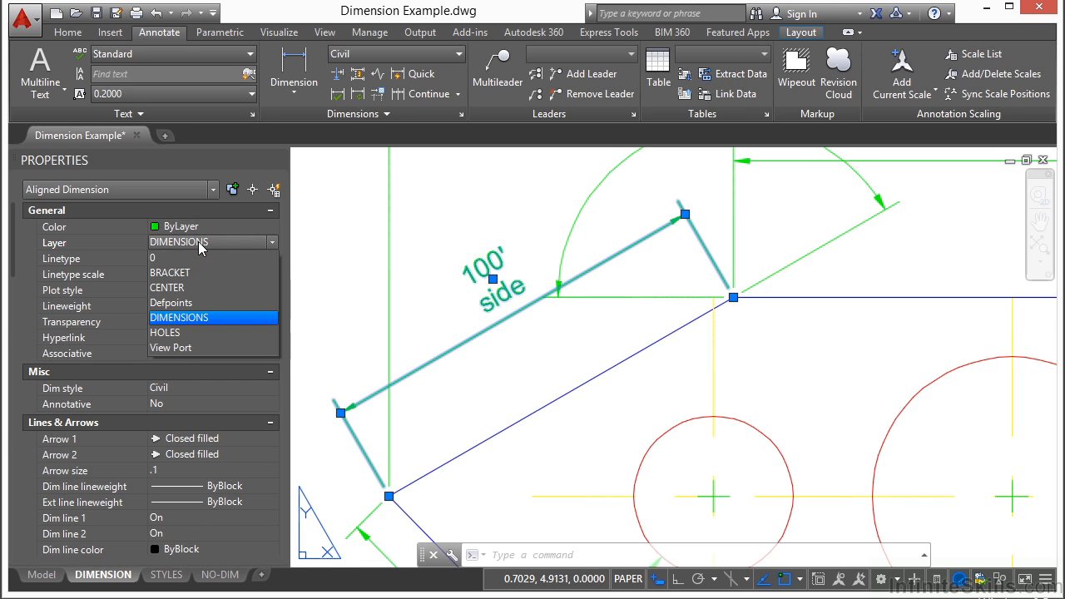
click(196, 318)
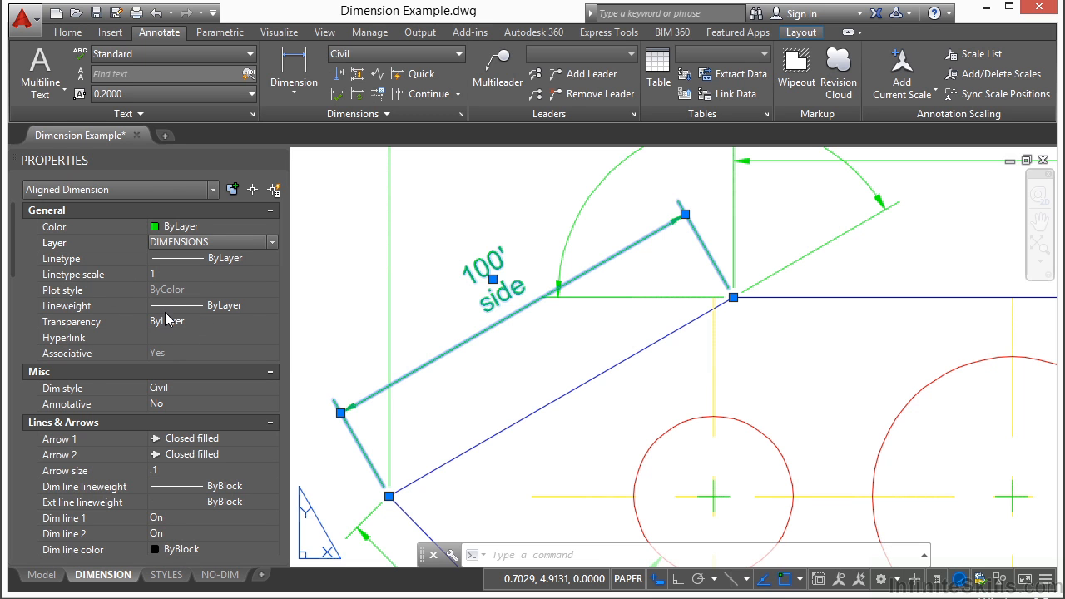
click(201, 388)
click(202, 388)
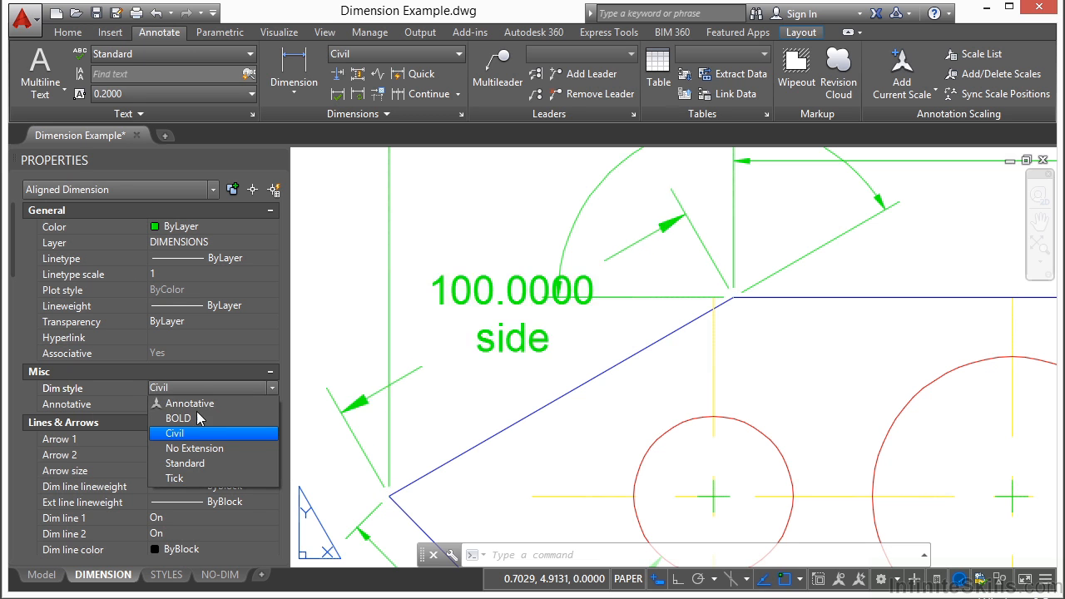
click(197, 421)
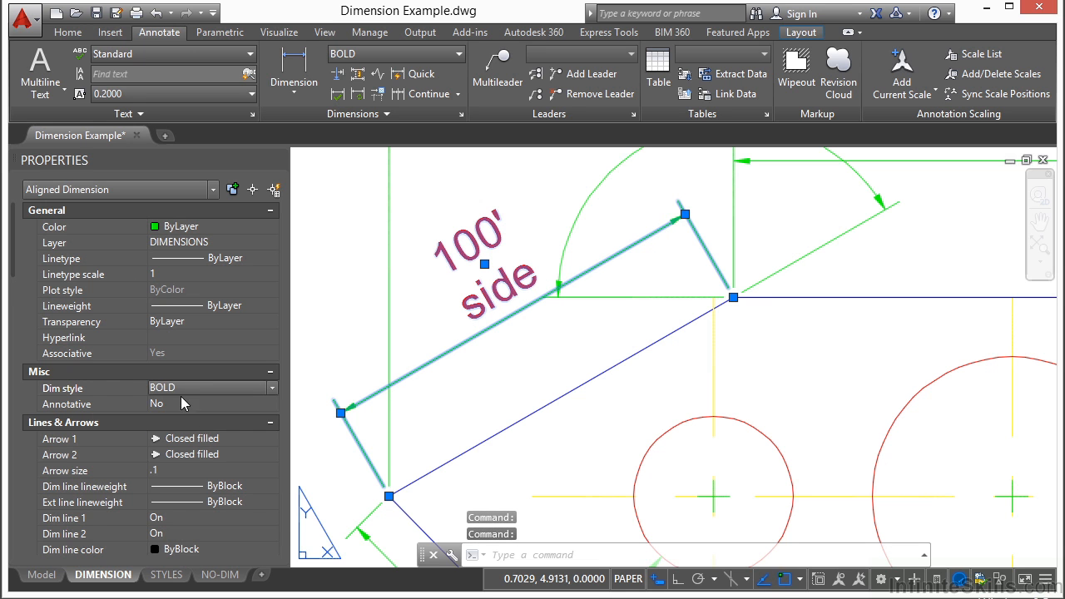
Override the selected dimension's second arrowhead with Dot
scroll(15, 238, down, 1)
scroll(15, 238, down, 4)
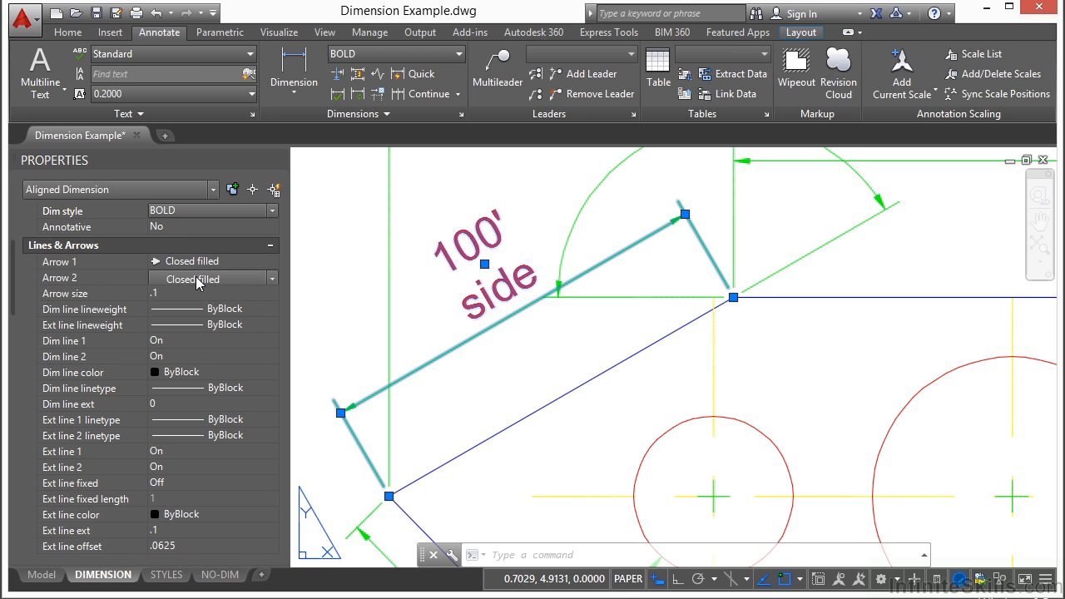
click(196, 279)
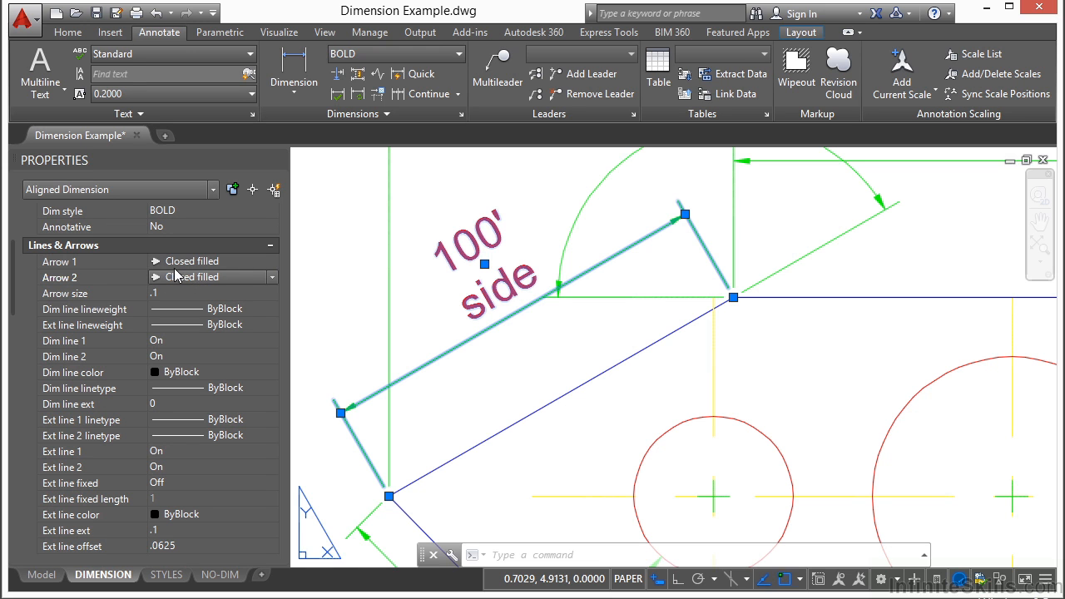
click(187, 280)
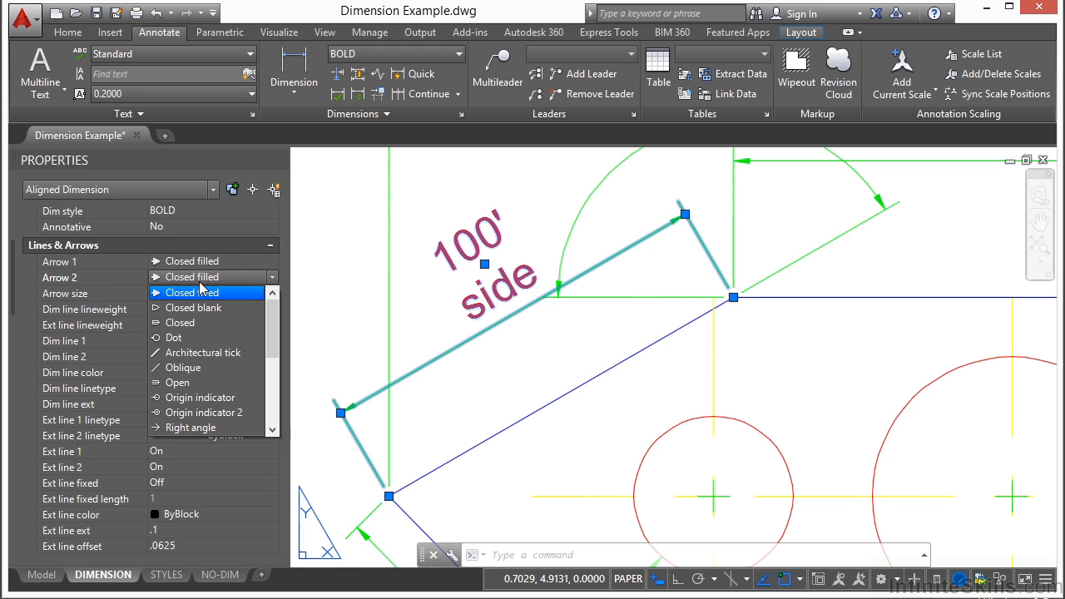
click(190, 338)
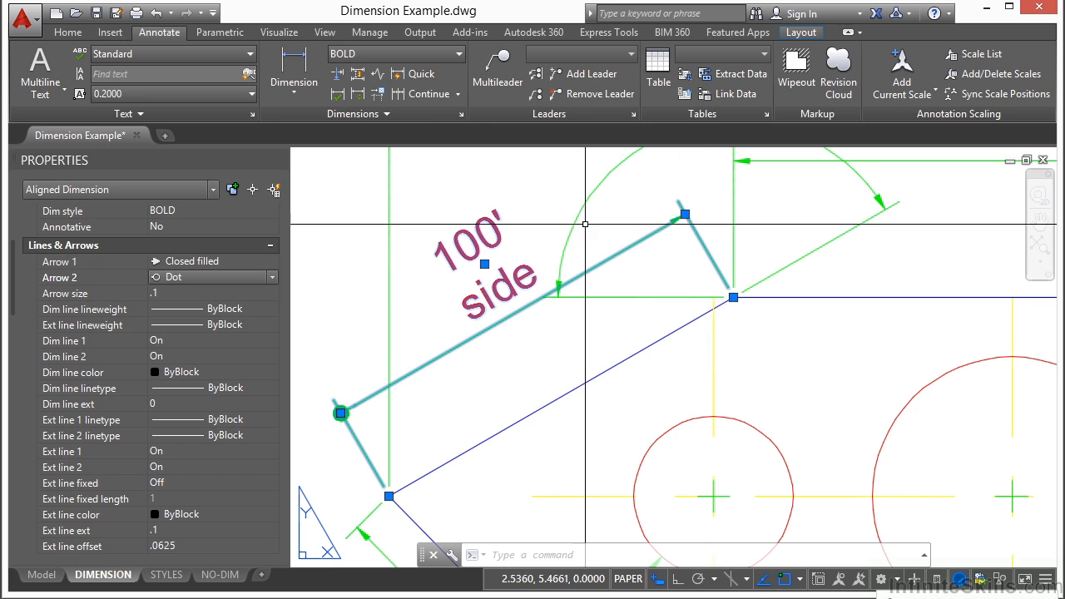
Add an aligned dimension along the upper slanted edge, placing it between the edge and the existing dimension
click(315, 82)
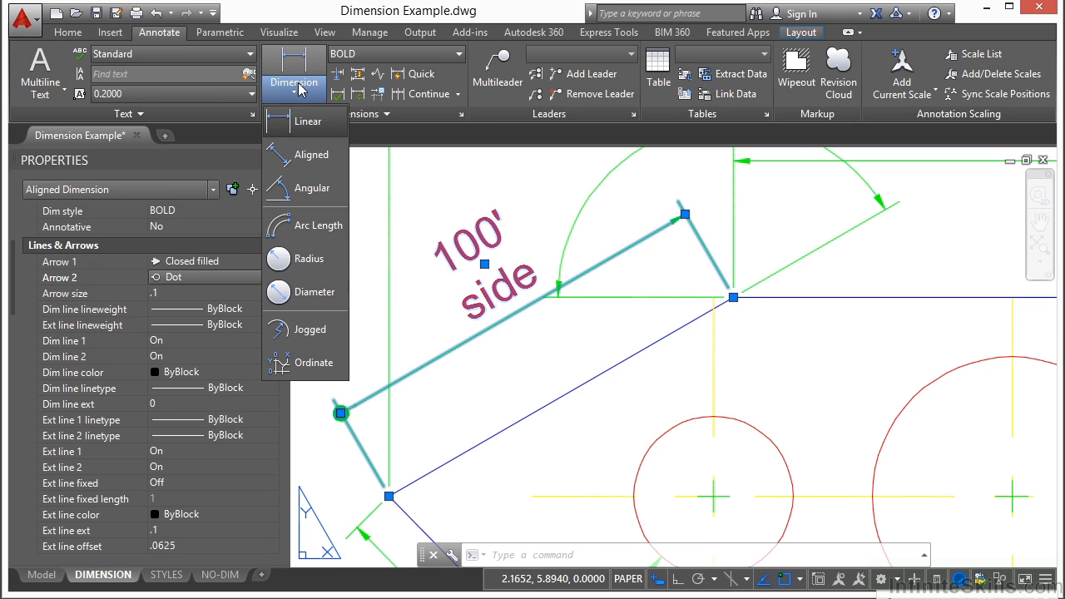
click(307, 155)
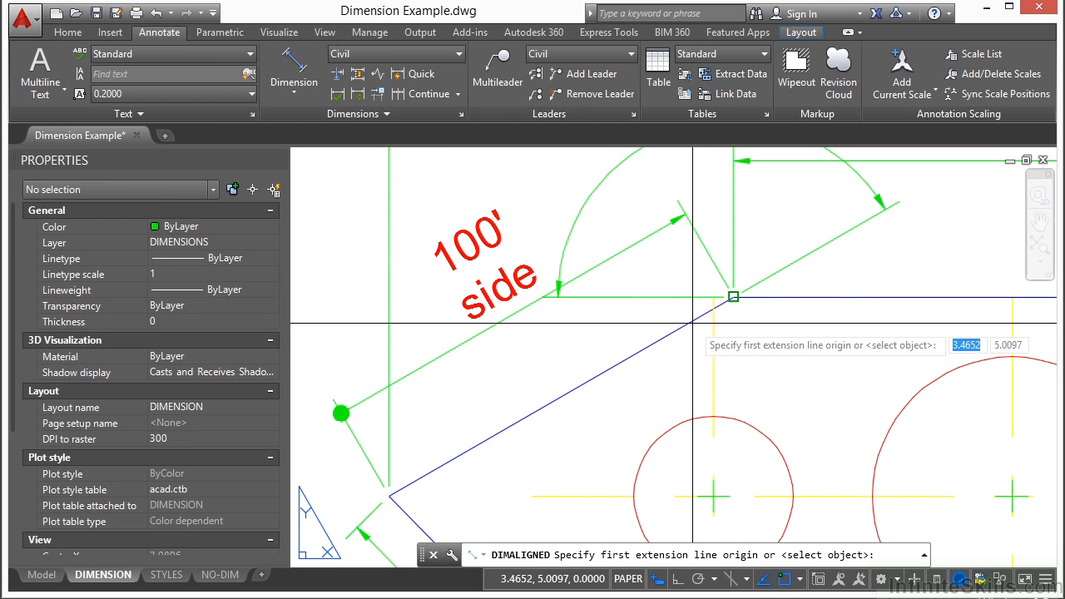
click(732, 298)
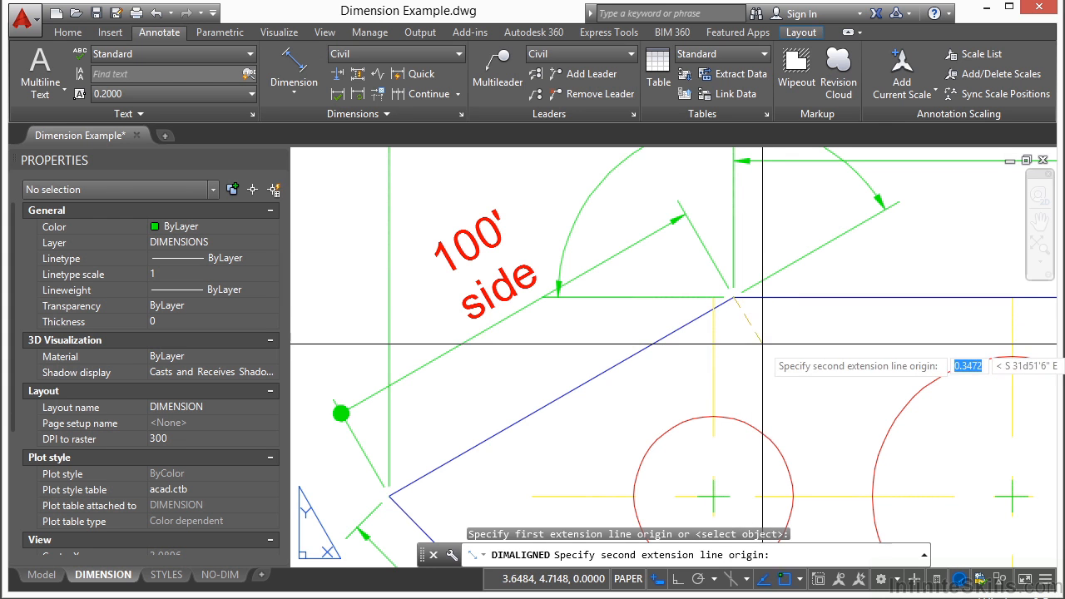
click(387, 497)
click(403, 459)
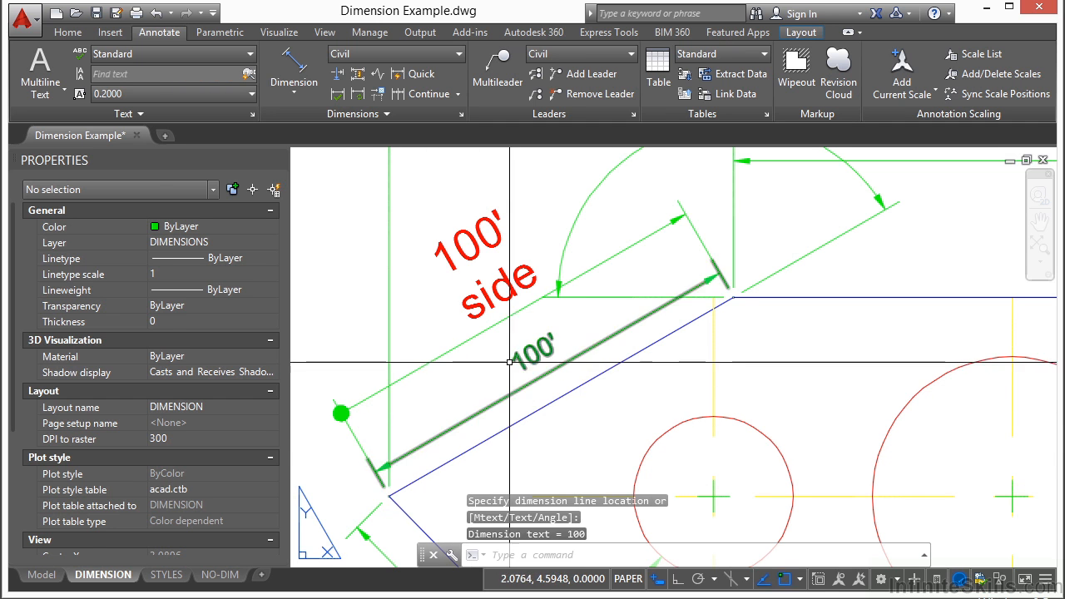
Erase the new aligned dimension closest to the upper slanted edge
click(533, 379)
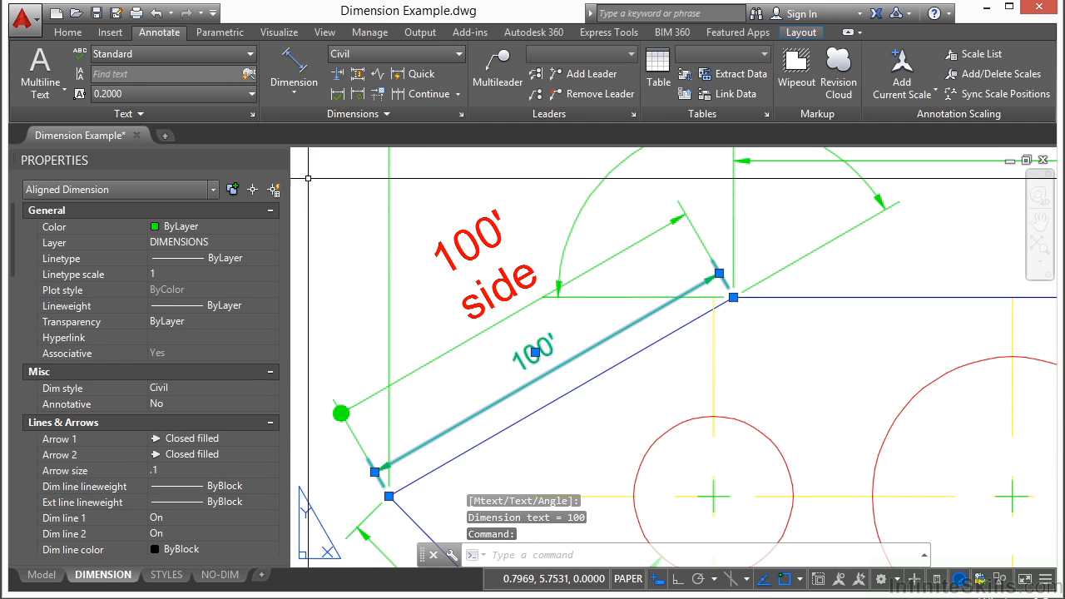
click(67, 33)
click(291, 54)
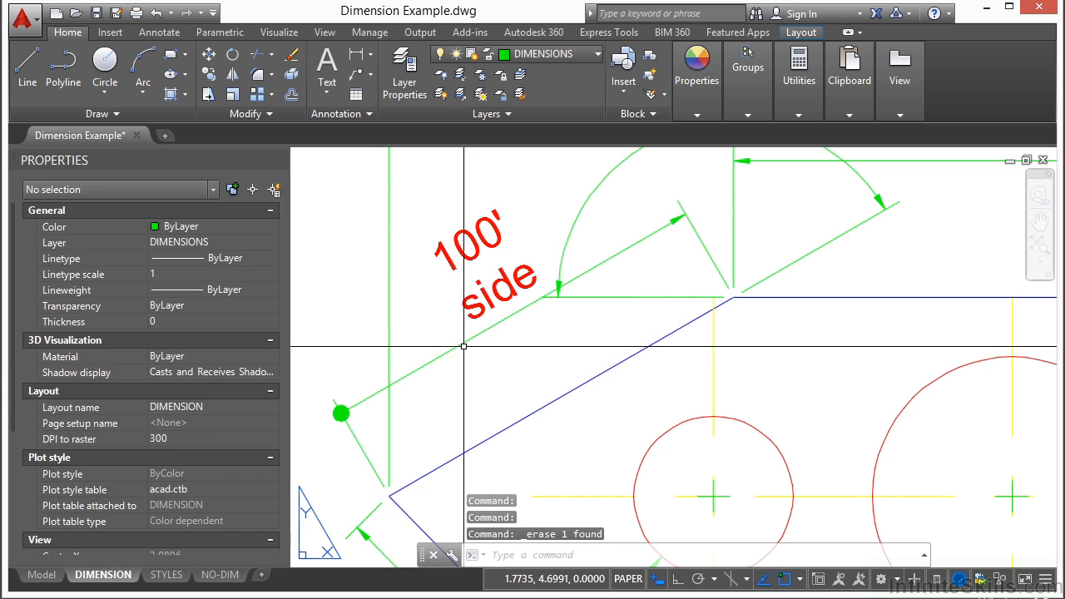
Turn off dimension line 1 and dimension line 2 of the slanted "100' side" aligned dimension
click(458, 338)
click(438, 365)
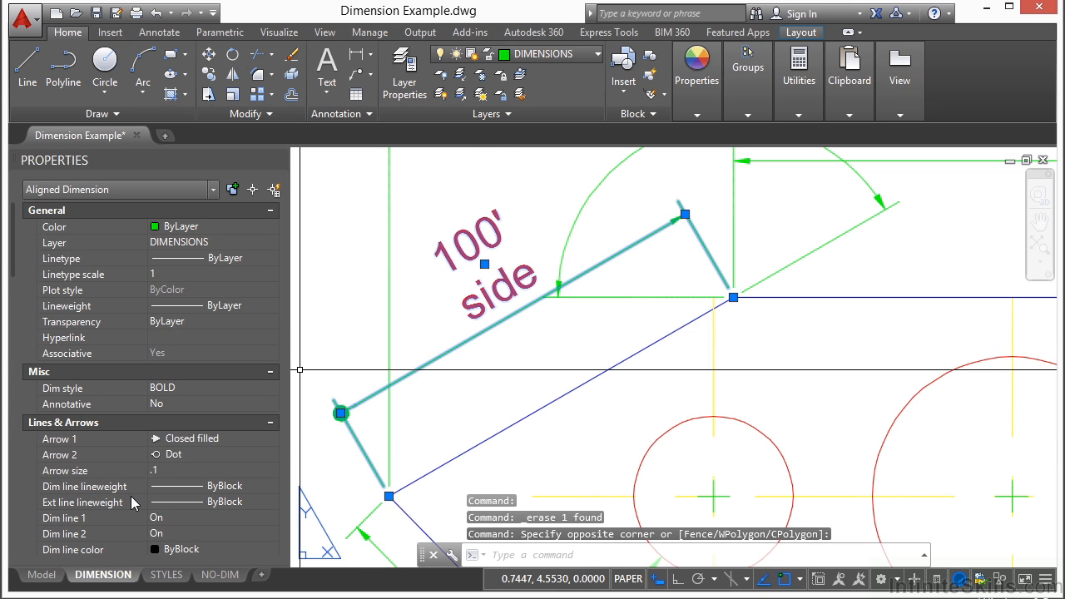
click(165, 519)
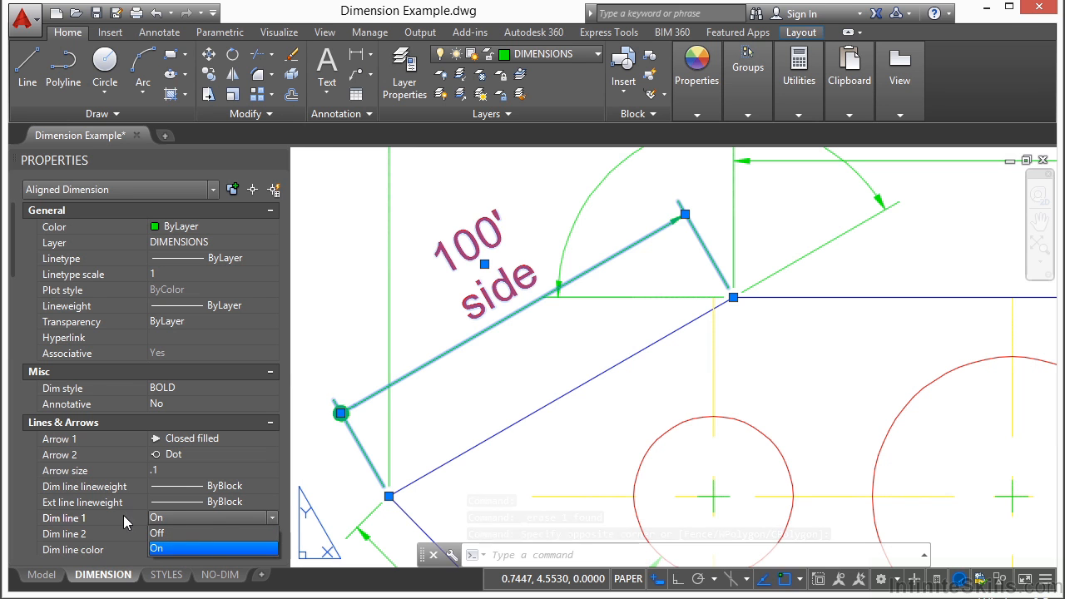
click(197, 533)
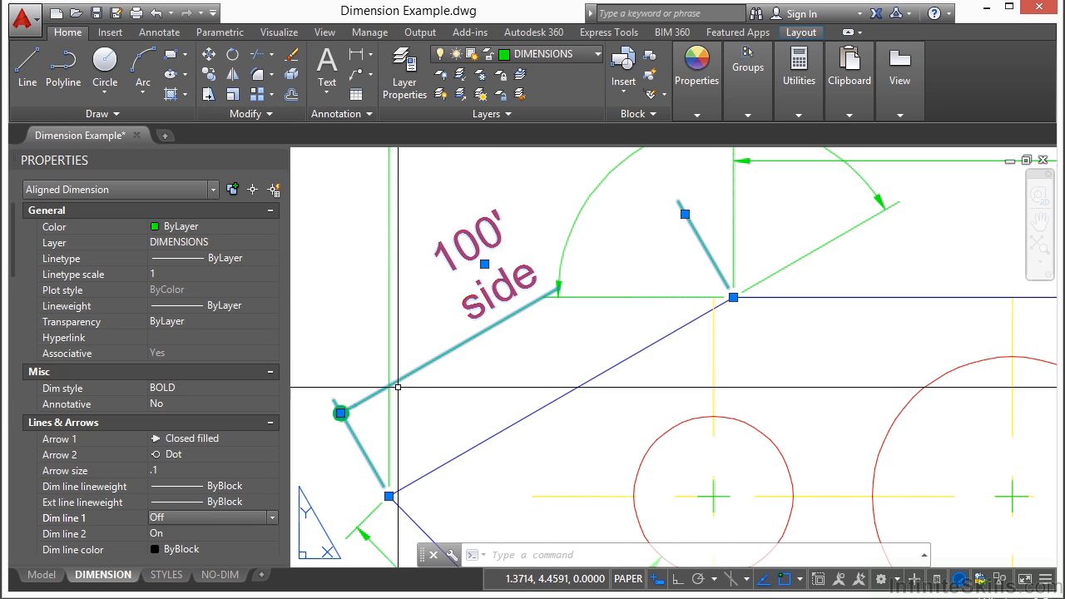
click(217, 533)
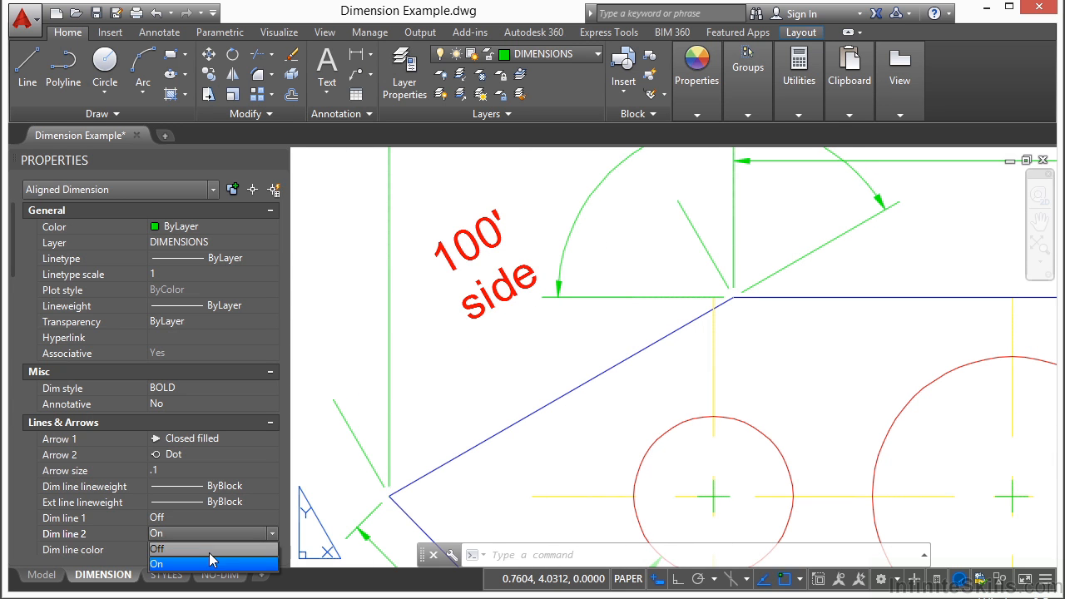
click(208, 548)
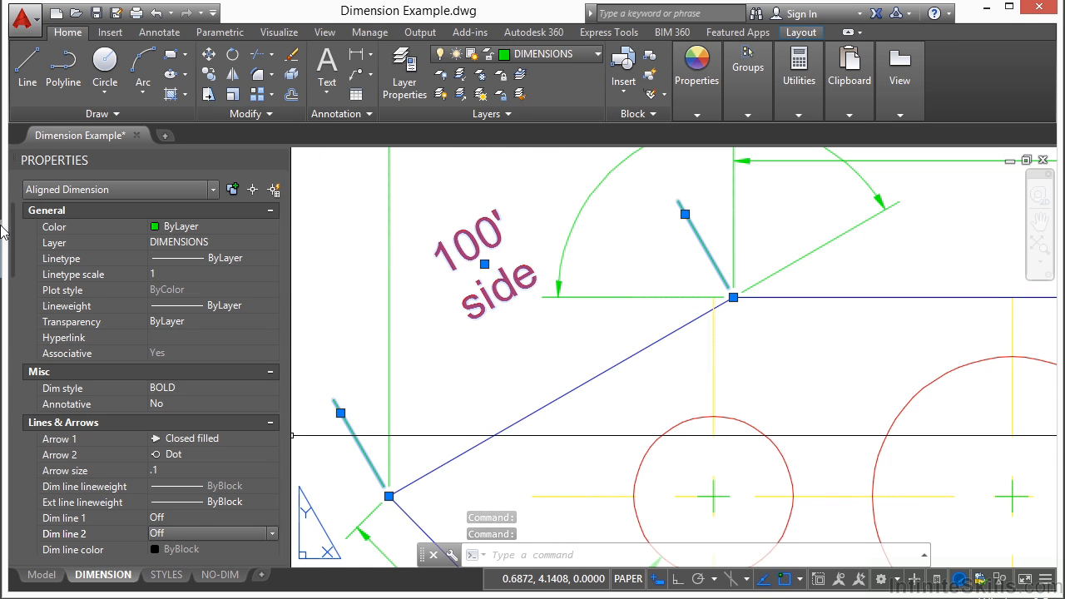
Turn off extension line 1 of the selected aligned dimension
drag(11, 233, 19, 270)
scroll(240, 313, down, 2)
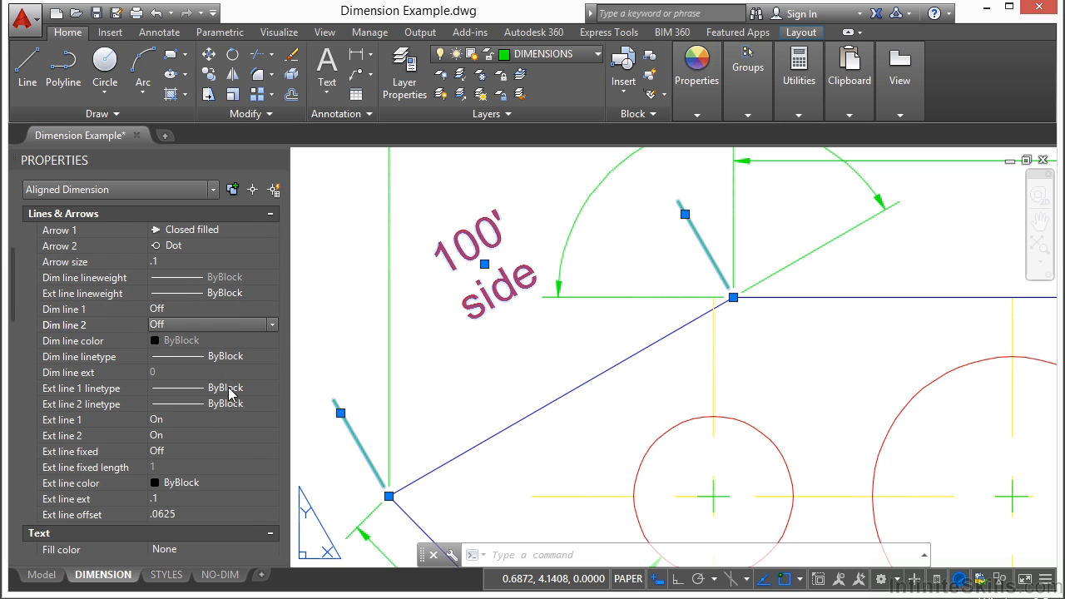
click(185, 421)
click(267, 420)
click(200, 433)
click(189, 449)
click(189, 449)
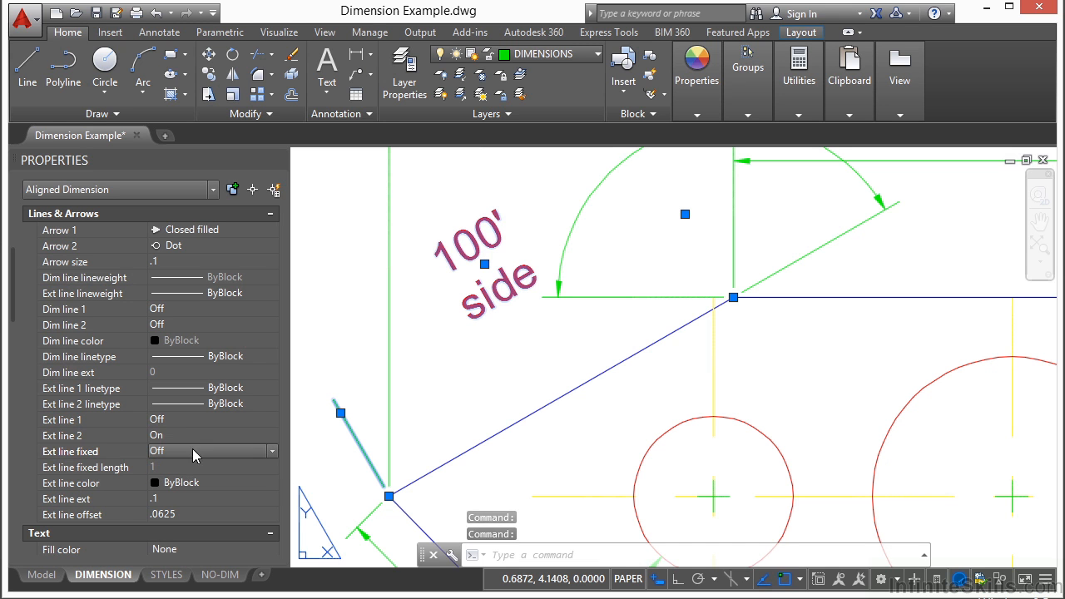
Turn dimension line 1 and dimension line 2 of the selected aligned dimension back on
click(173, 310)
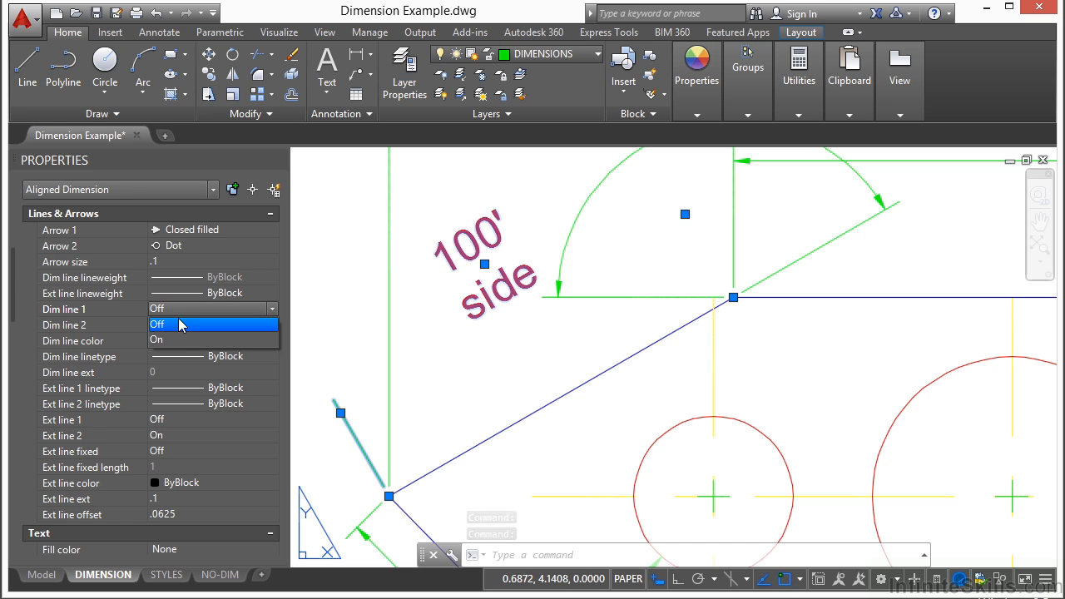
click(177, 339)
click(174, 329)
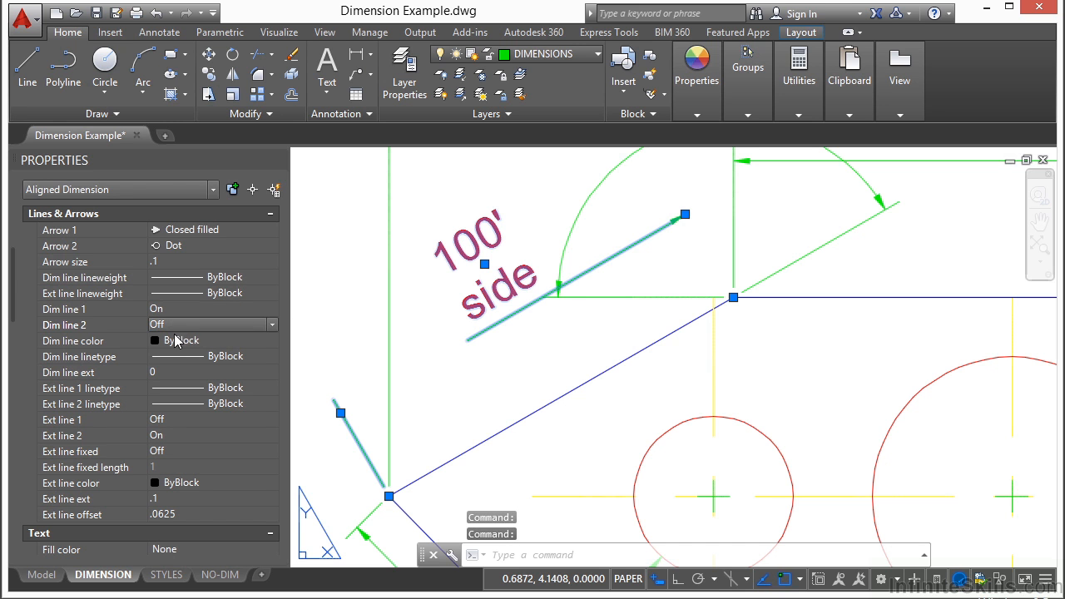
click(174, 355)
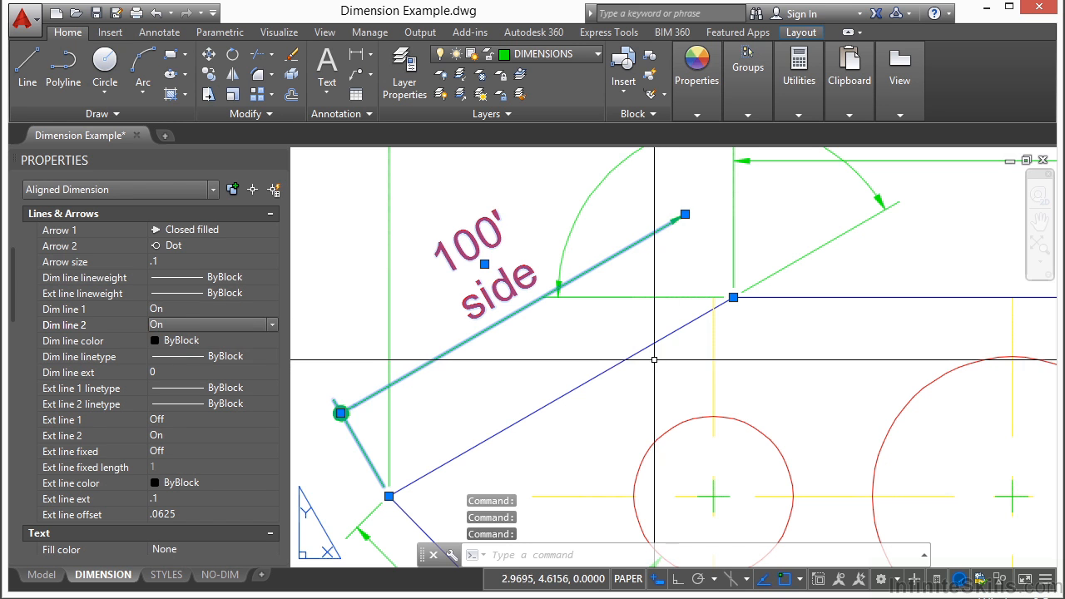
Turn off extension line 2 of the aligned dimension and clear the selection
click(195, 433)
click(196, 432)
click(194, 450)
key(Escape)
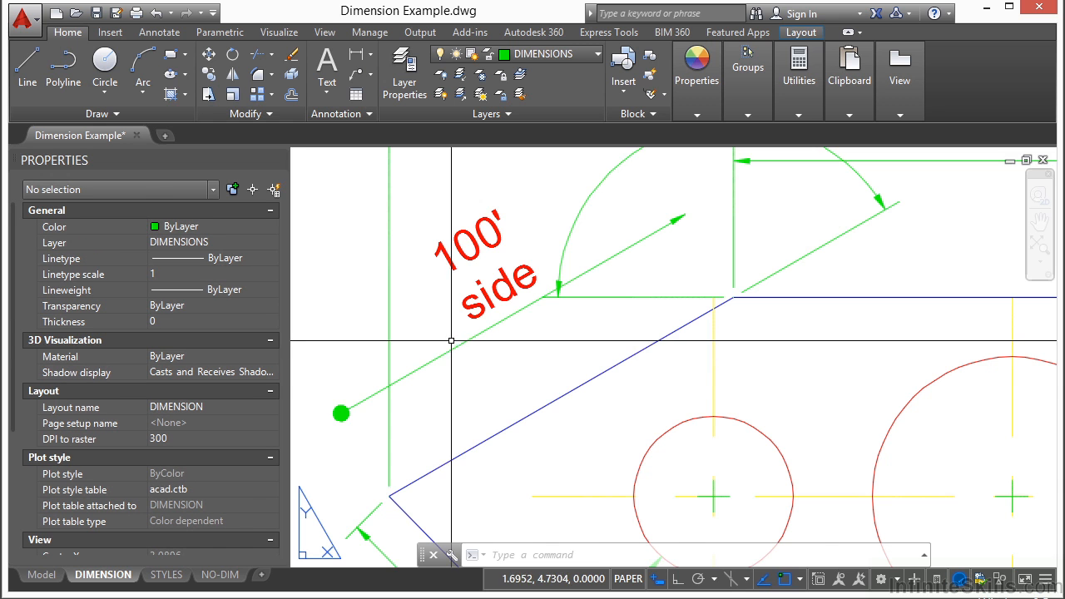
Stretch the second extension origin of the 200' dimension from the plate's upper corner to the midpoint of the top edge
scroll(445, 378, down, 2)
middle_drag(827, 347, 582, 358)
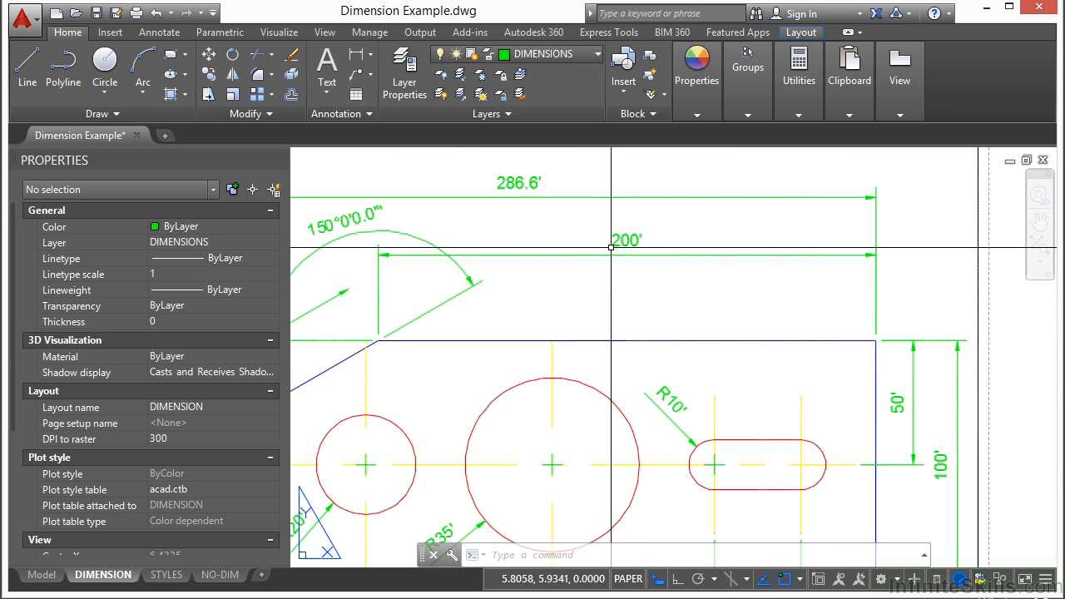
click(570, 263)
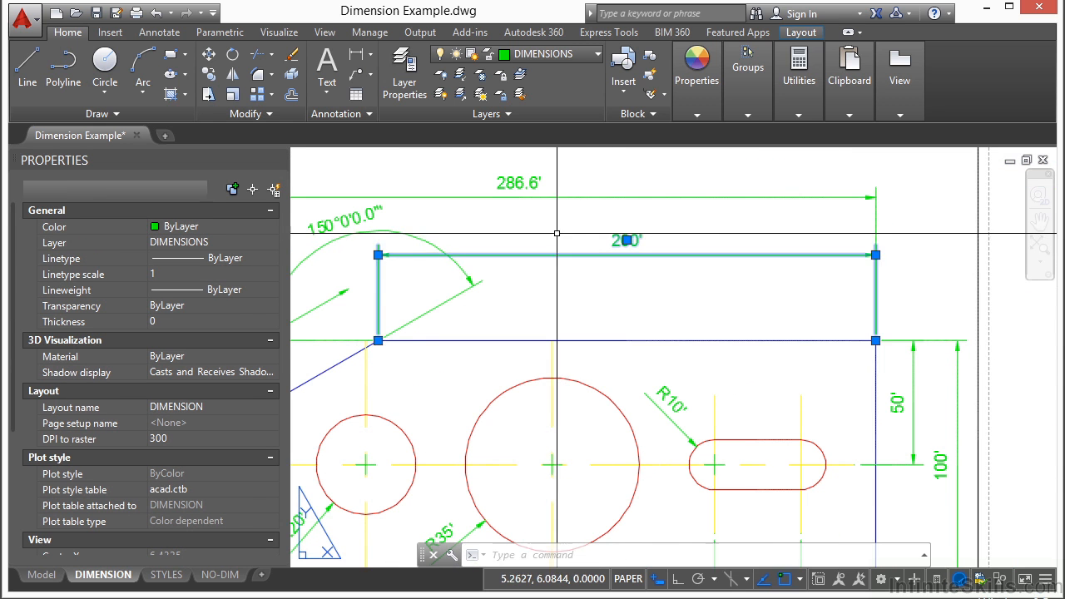
click(384, 250)
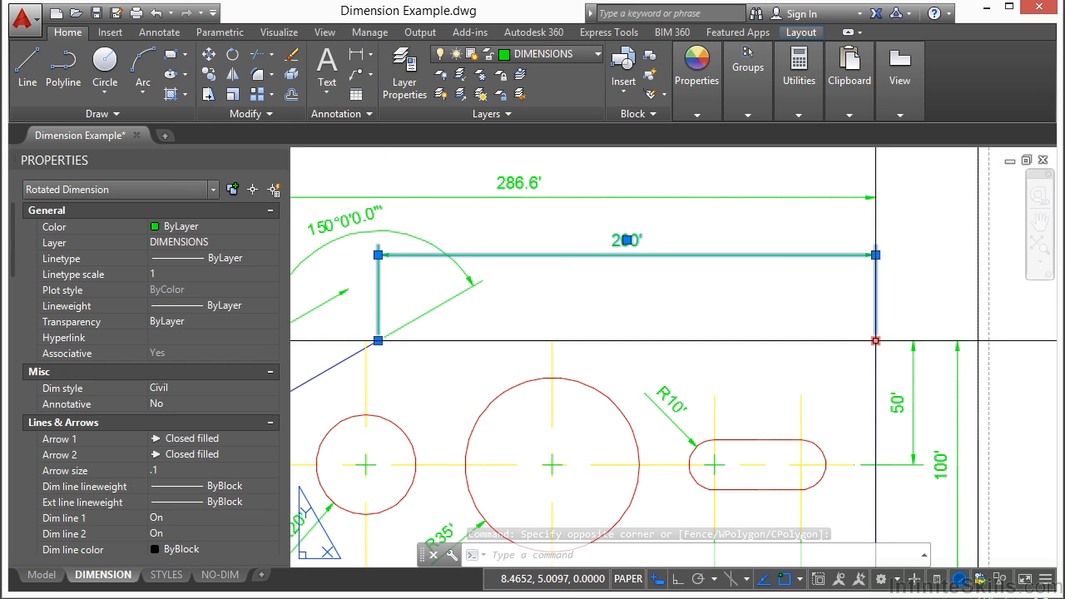
scroll(877, 338, up, 4)
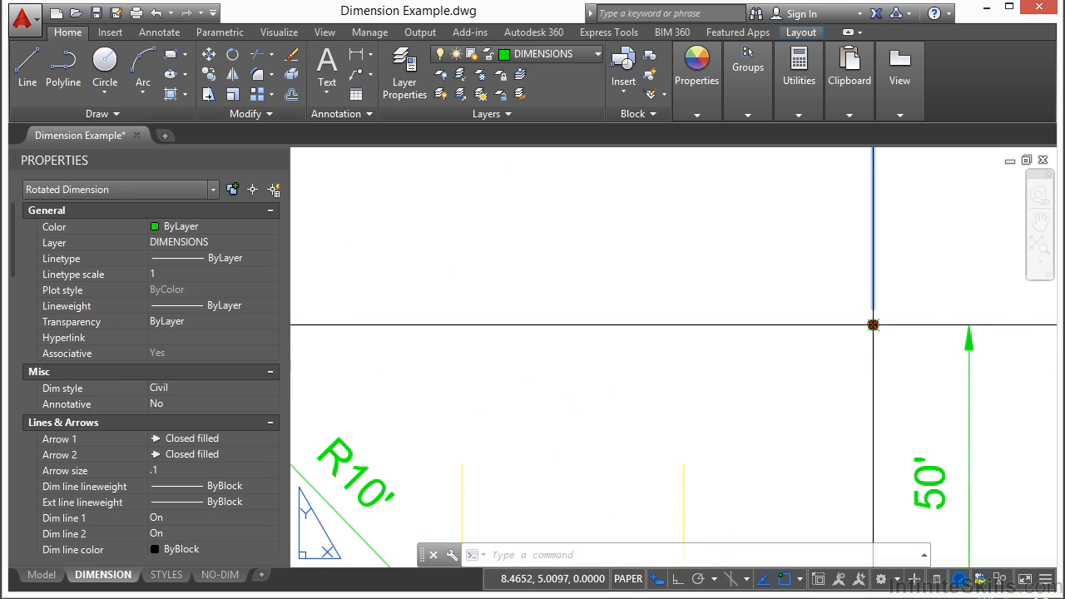
click(873, 325)
scroll(873, 324, down, 3)
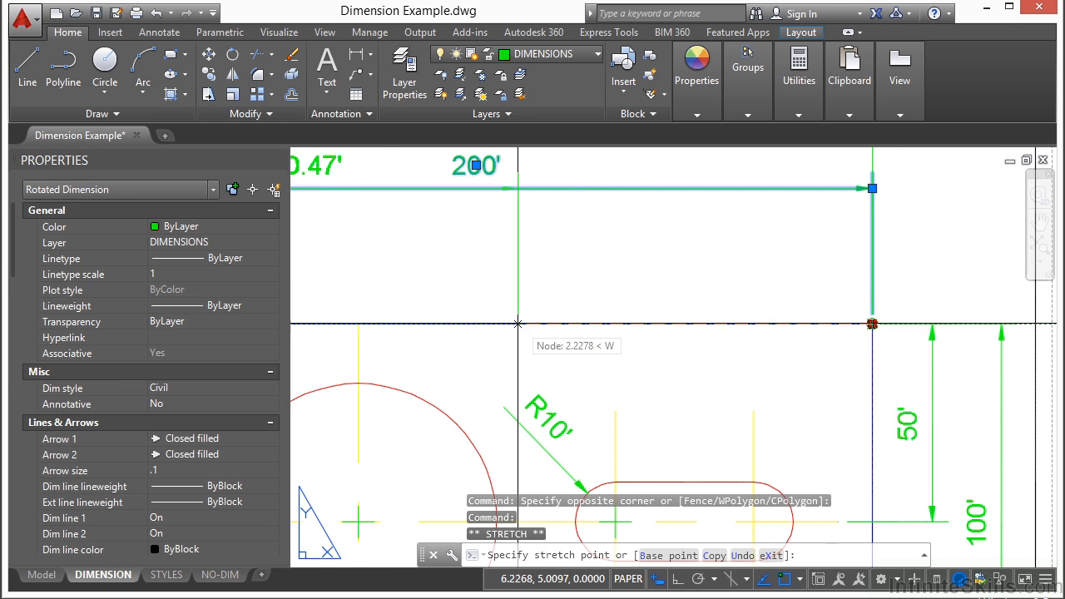
click(476, 323)
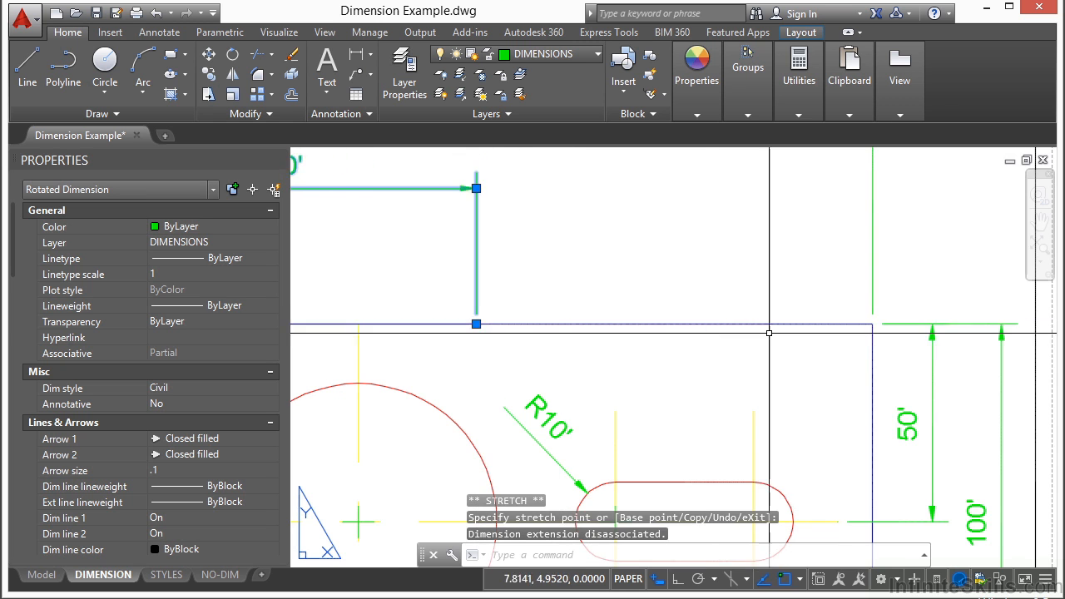
Stretch the dimension's second extension origin from the top edge's midpoint back to the plate's upper corner
middle_drag(704, 333, 777, 364)
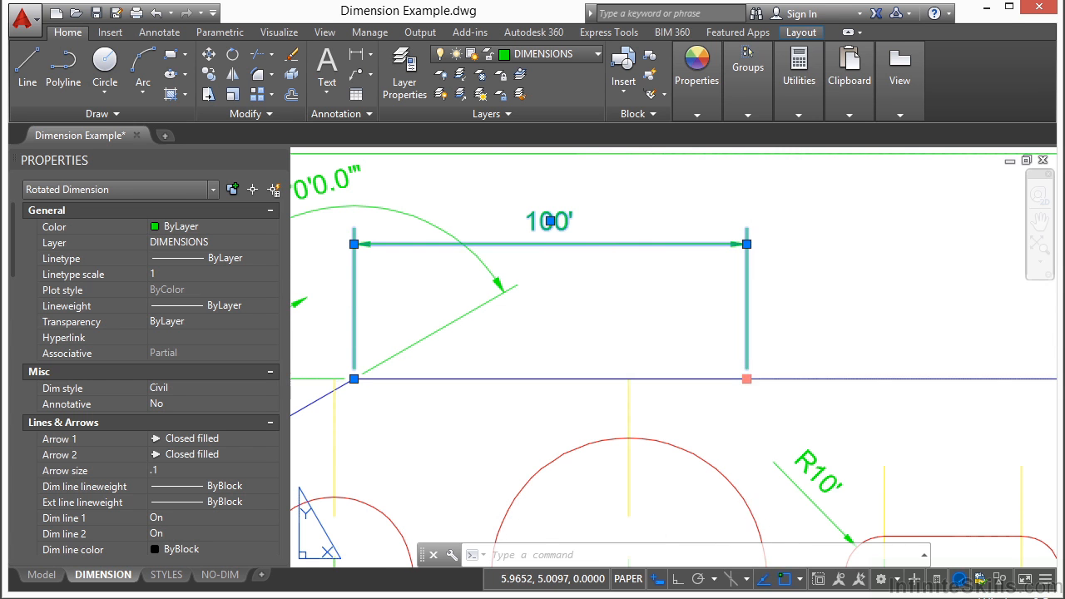
click(746, 379)
scroll(656, 375, down, 2)
click(932, 335)
Stretch the 200' dimension line closer to the plate's top edge so it crosses the end of the angular dimension's extension line
click(467, 292)
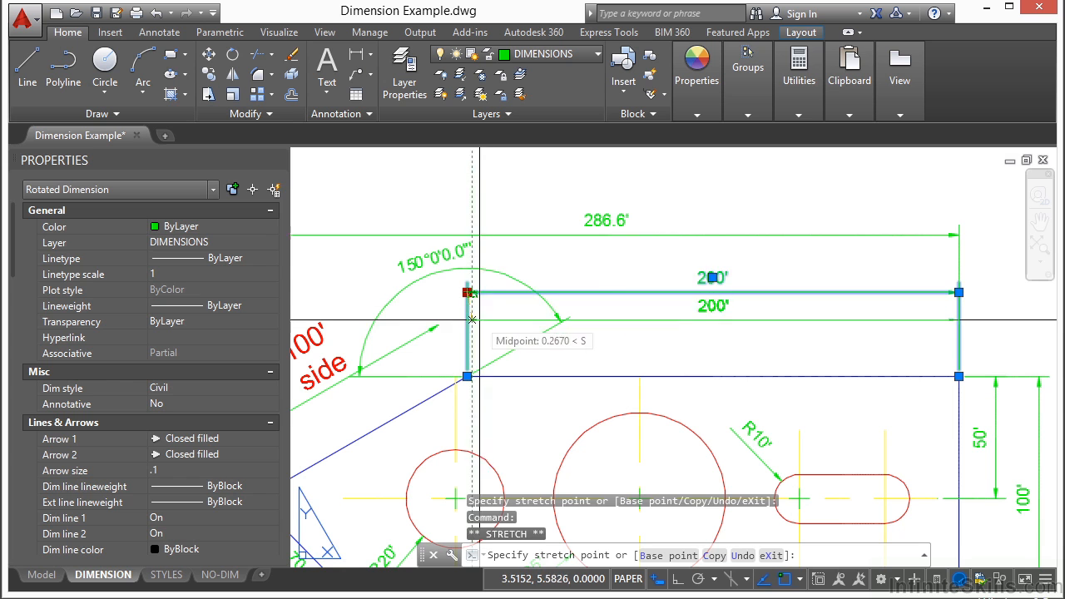
click(467, 330)
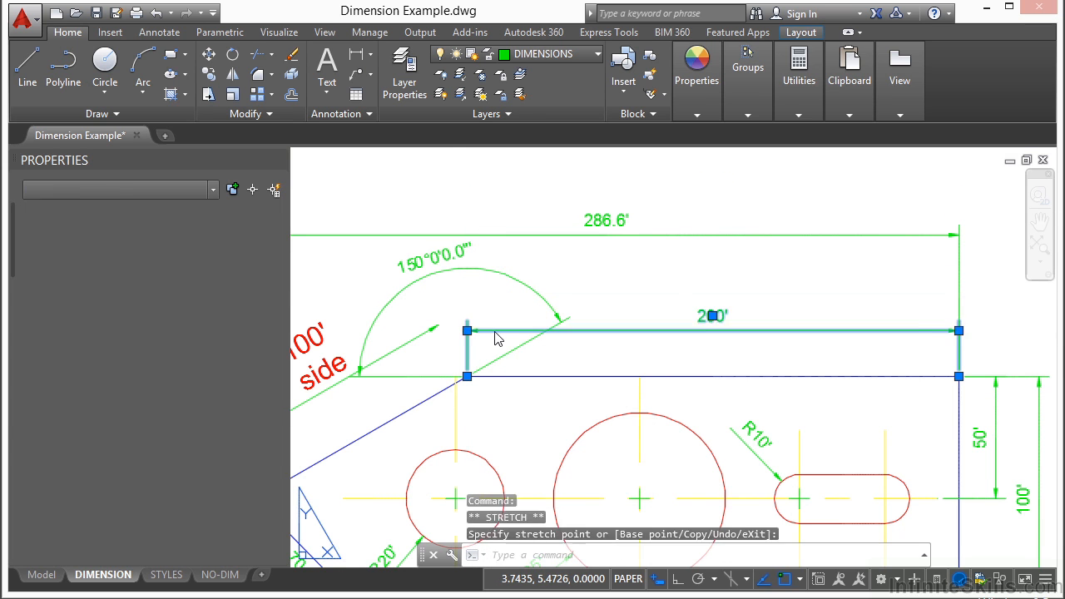
double_click(712, 315)
click(698, 353)
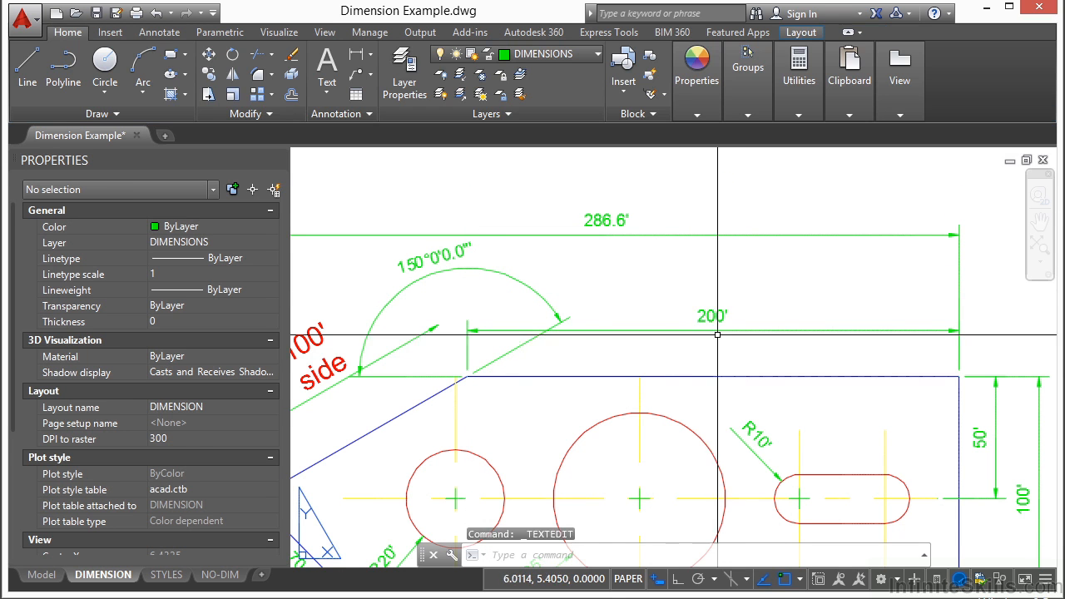
click(725, 331)
click(712, 316)
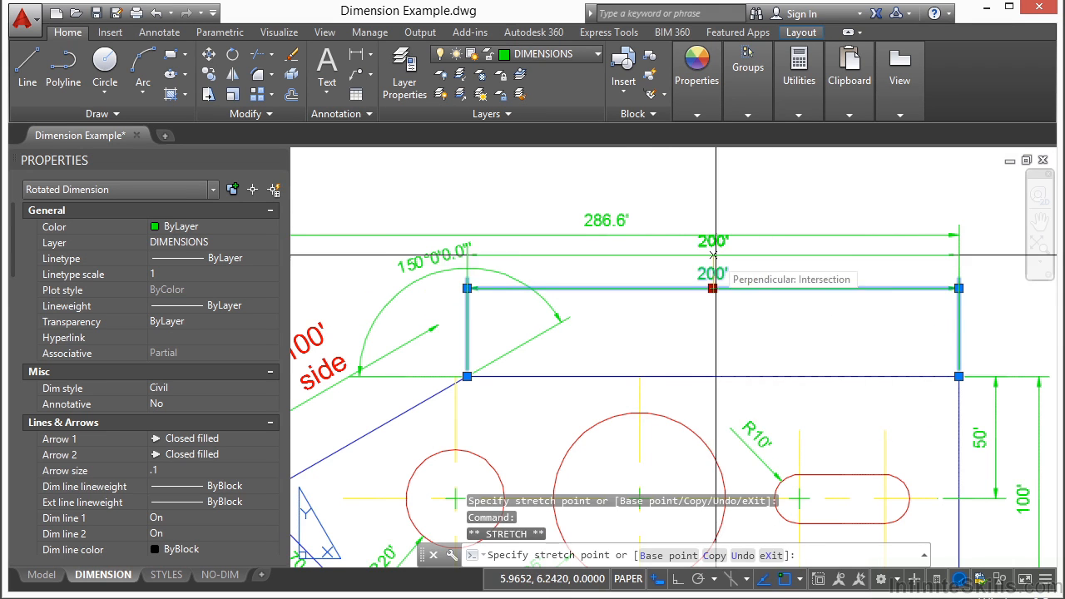
click(713, 319)
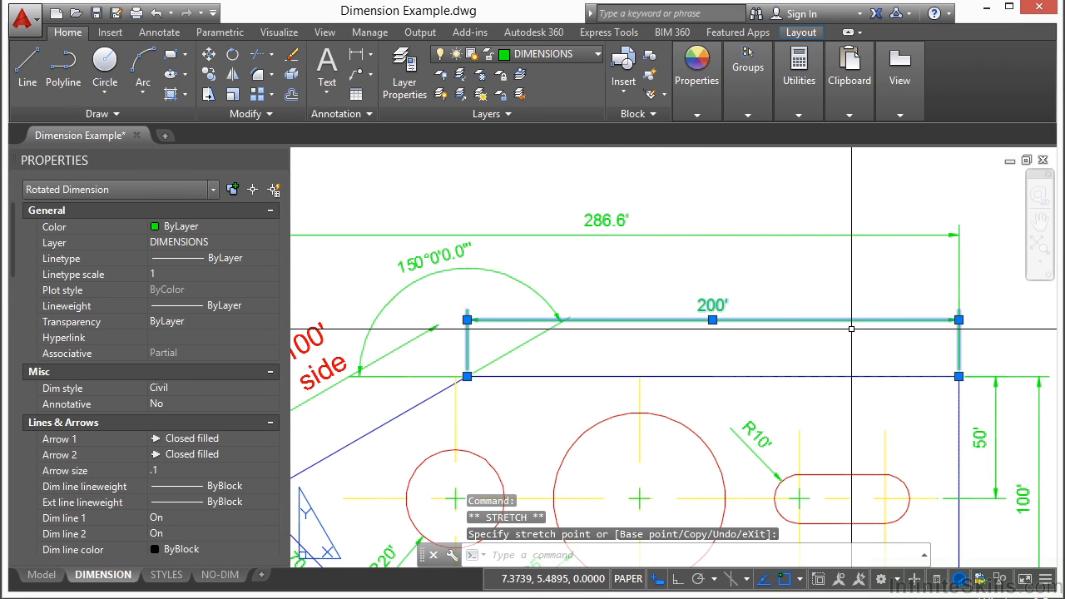
key(Escape)
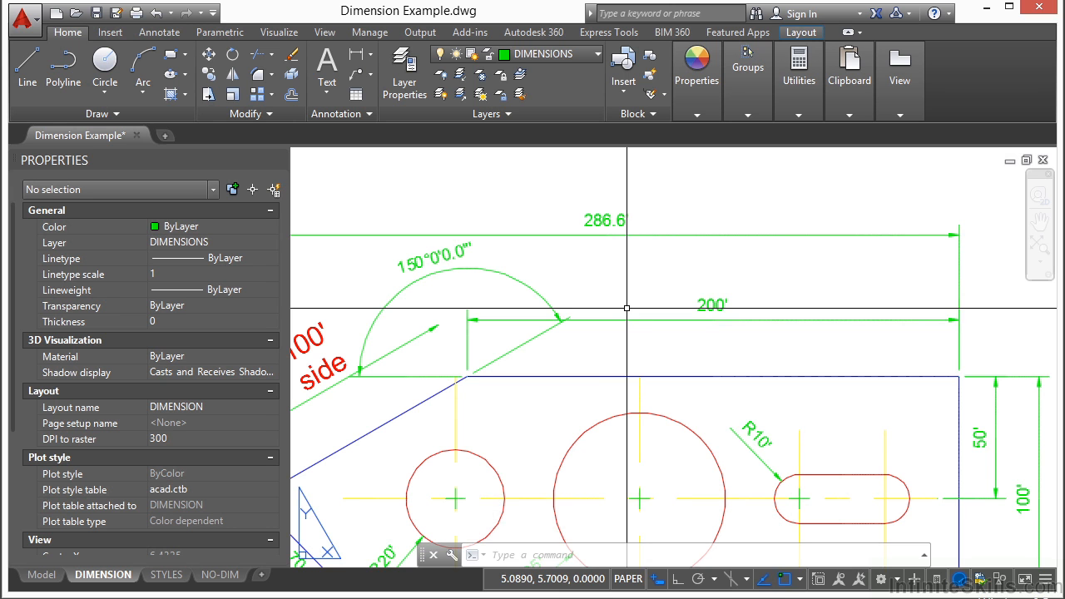
key(Escape)
key(Escape)
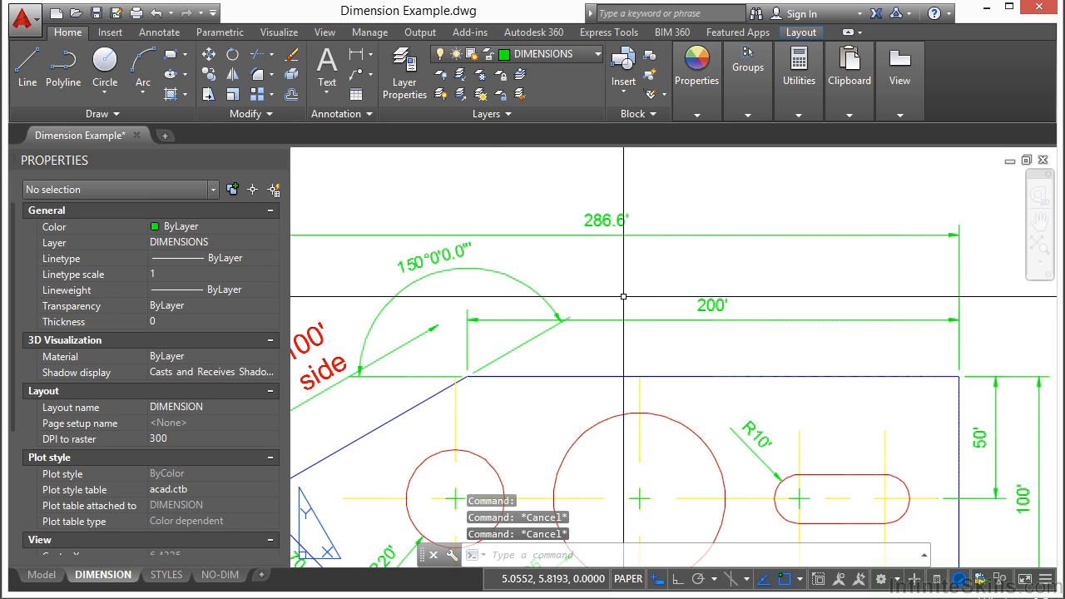
Break the 200' dimension line where it crosses the 150° angular dimension, using Dimension Break
click(159, 33)
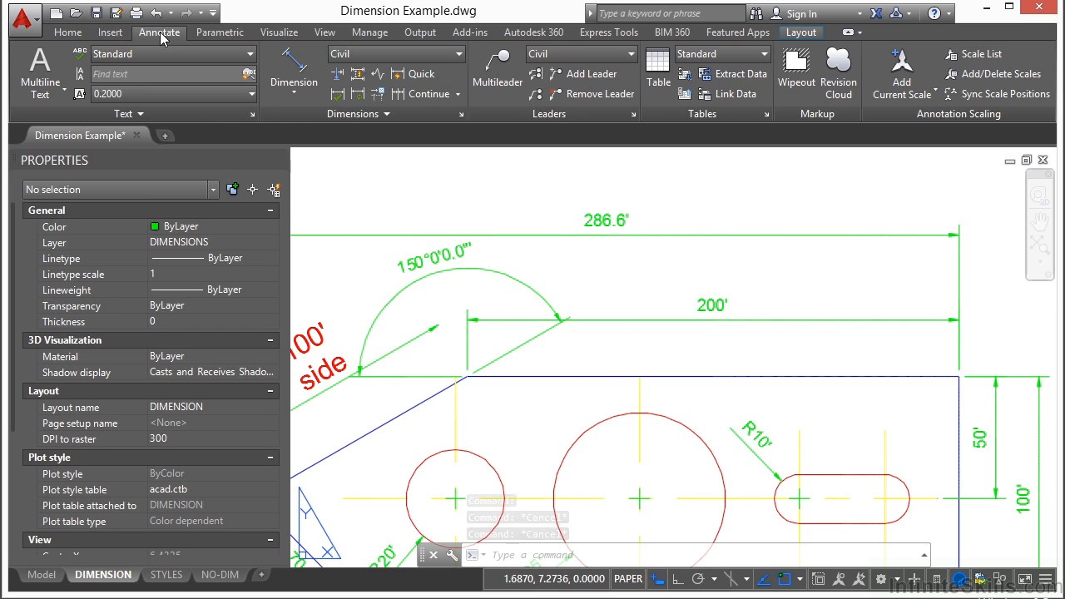
click(380, 116)
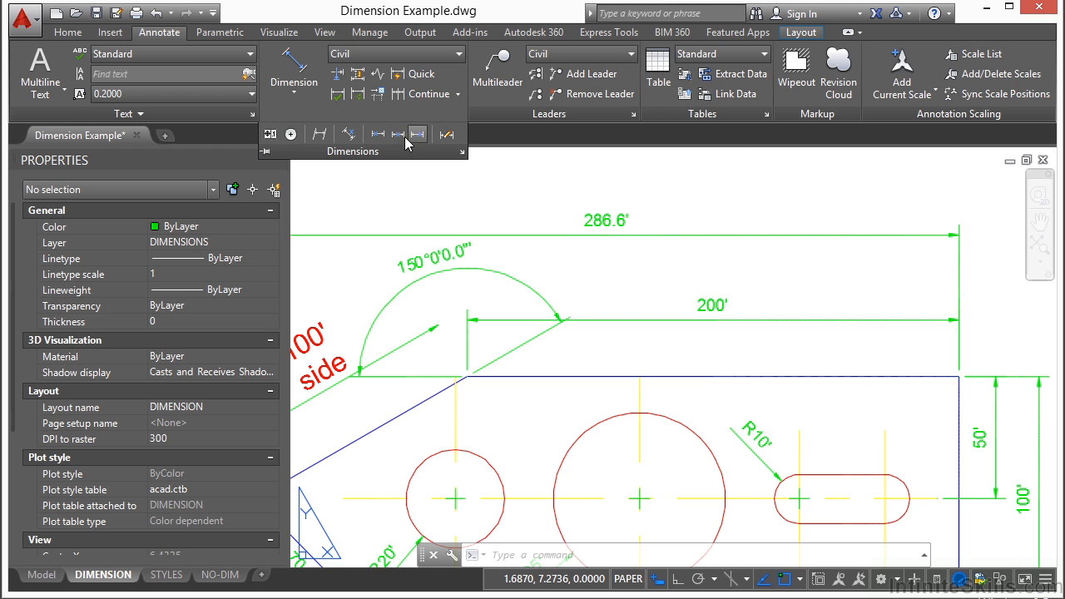
click(356, 75)
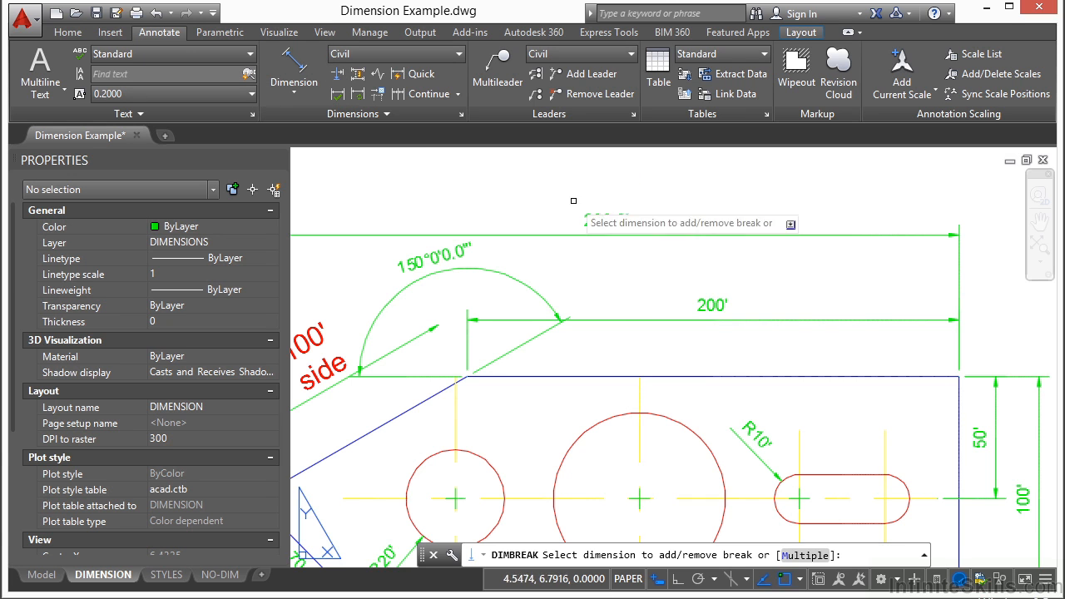
click(643, 318)
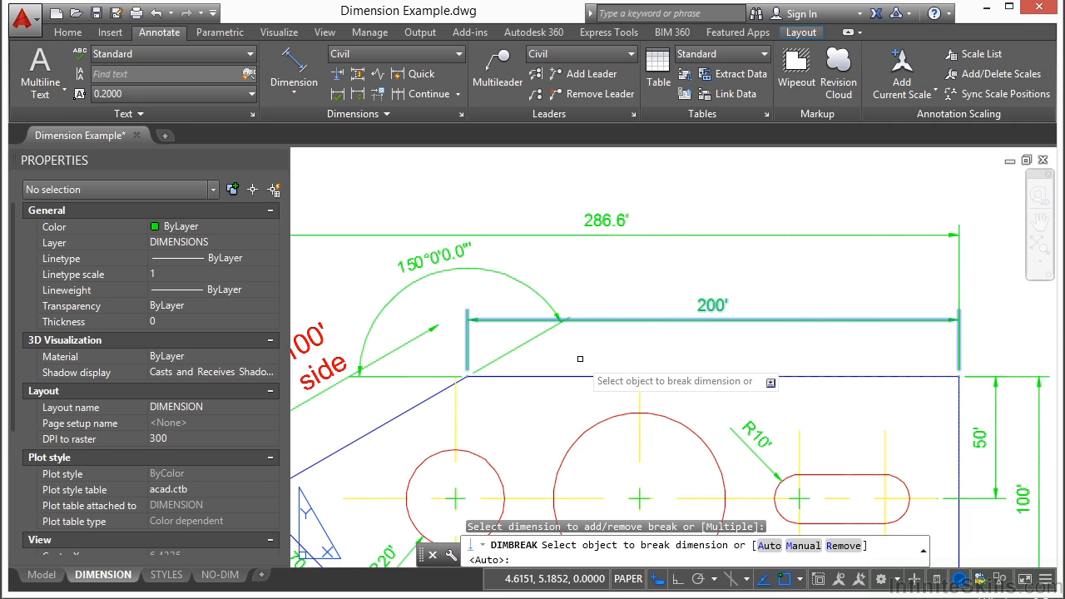
scroll(580, 358, up, 6)
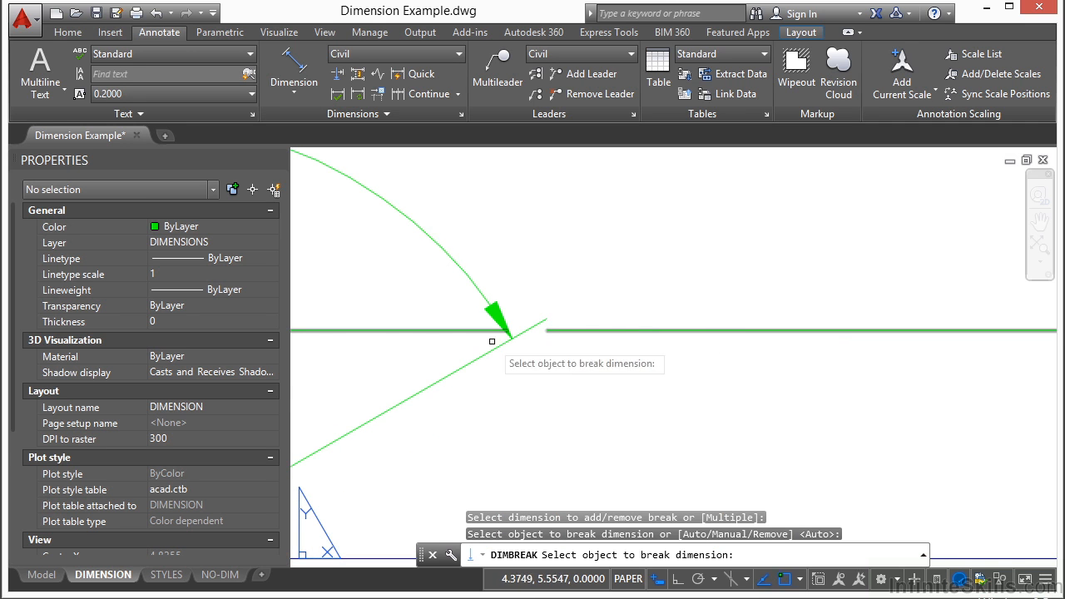
key(Return)
scroll(609, 369, down, 5)
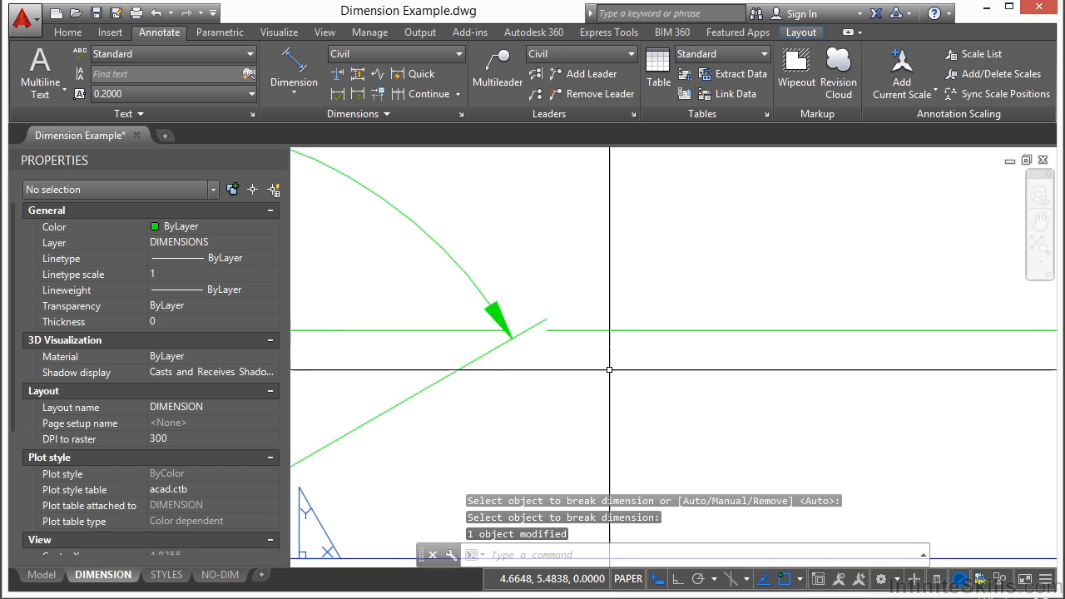
Space the 237.51' dimension from the 75' base dimension below the plate, using Adjust Space with automatic spacing
scroll(602, 340, down, 2)
middle_drag(586, 339, 640, 311)
scroll(654, 291, up, 4)
scroll(497, 151, down, 4)
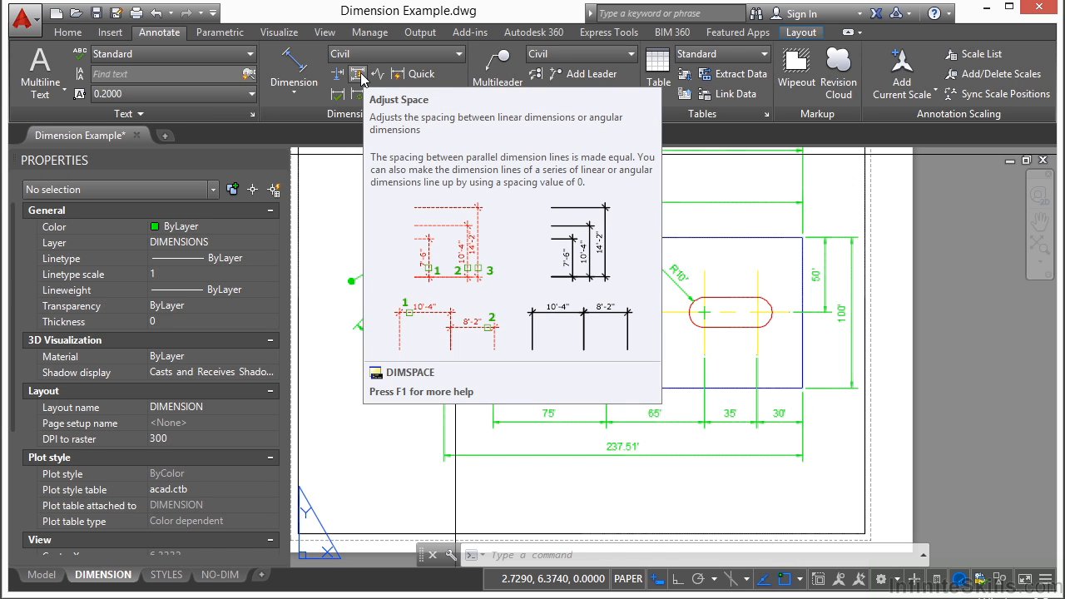
click(358, 75)
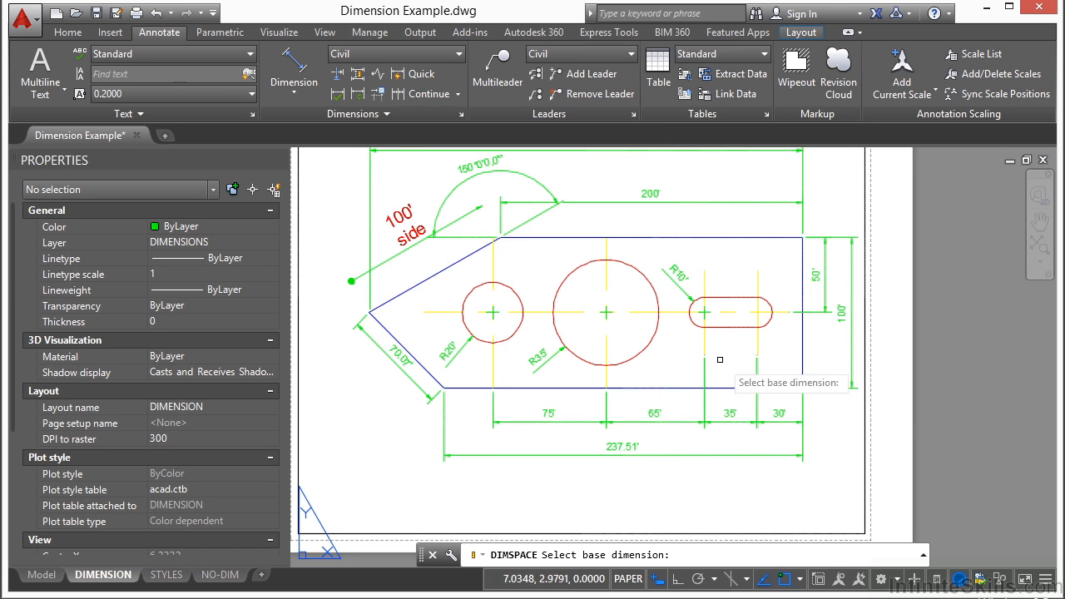
click(522, 424)
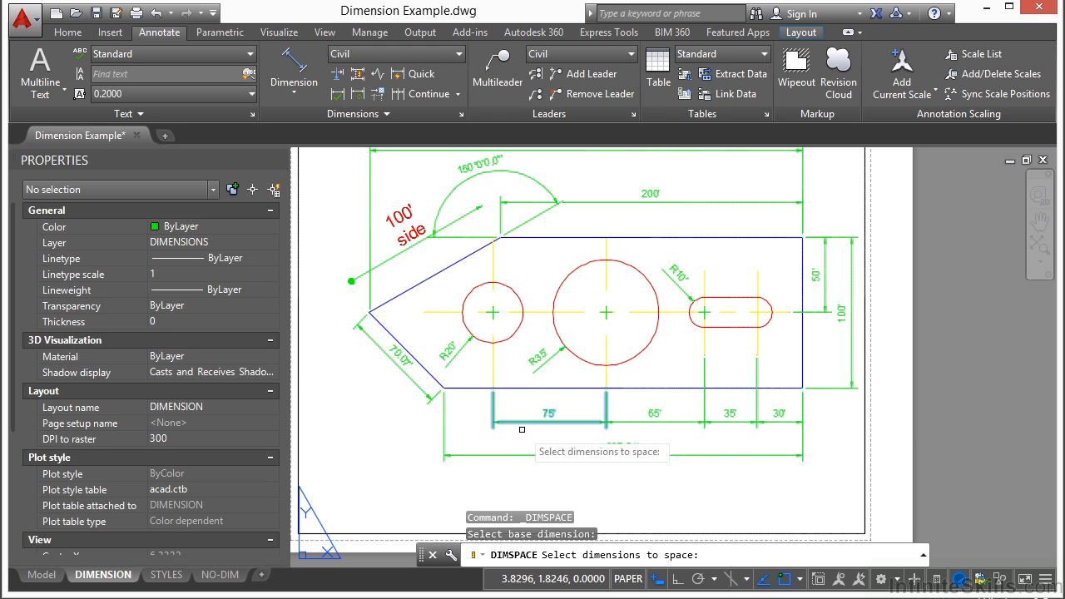
click(527, 454)
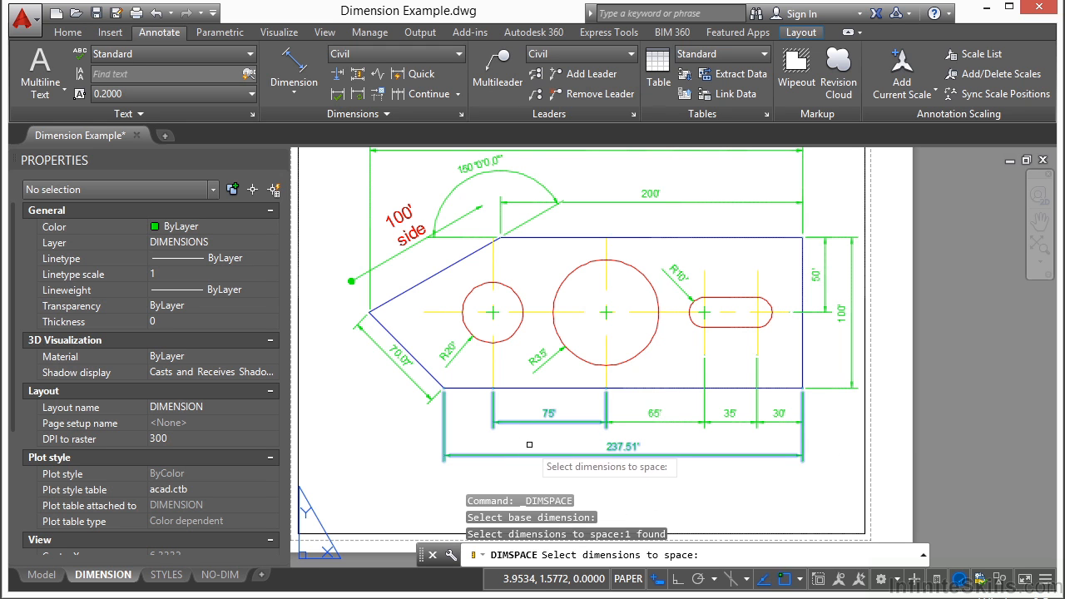
key(Return)
click(585, 494)
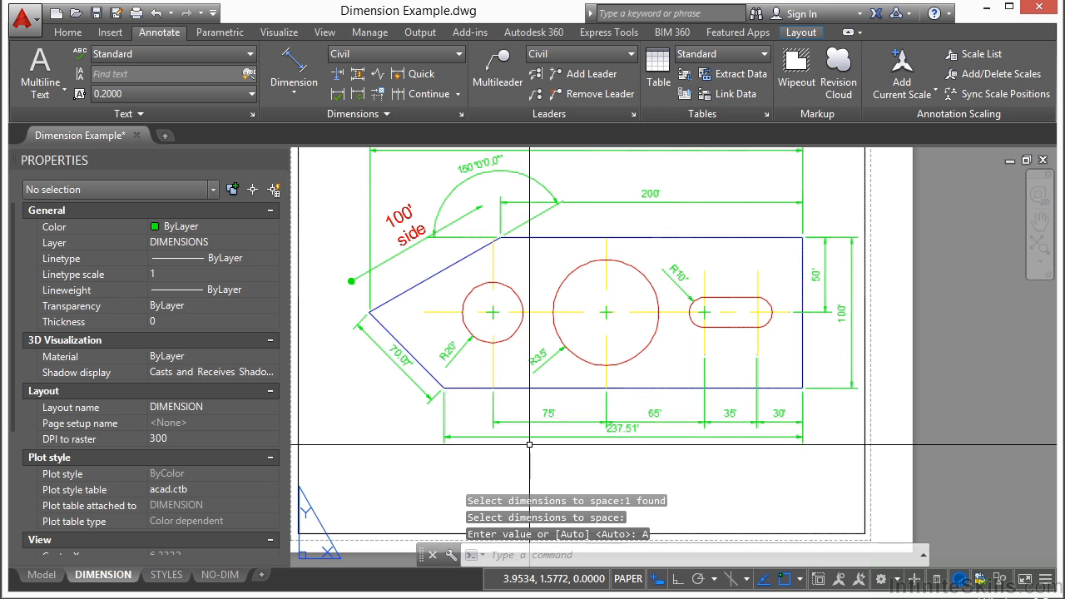
scroll(655, 445, up, 4)
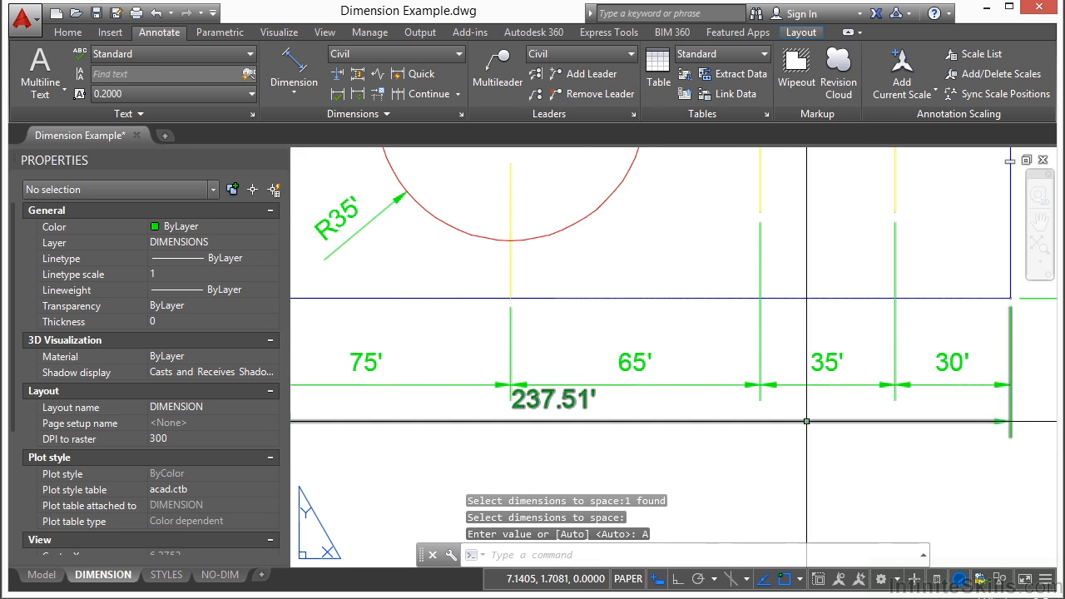
scroll(655, 432, down, 5)
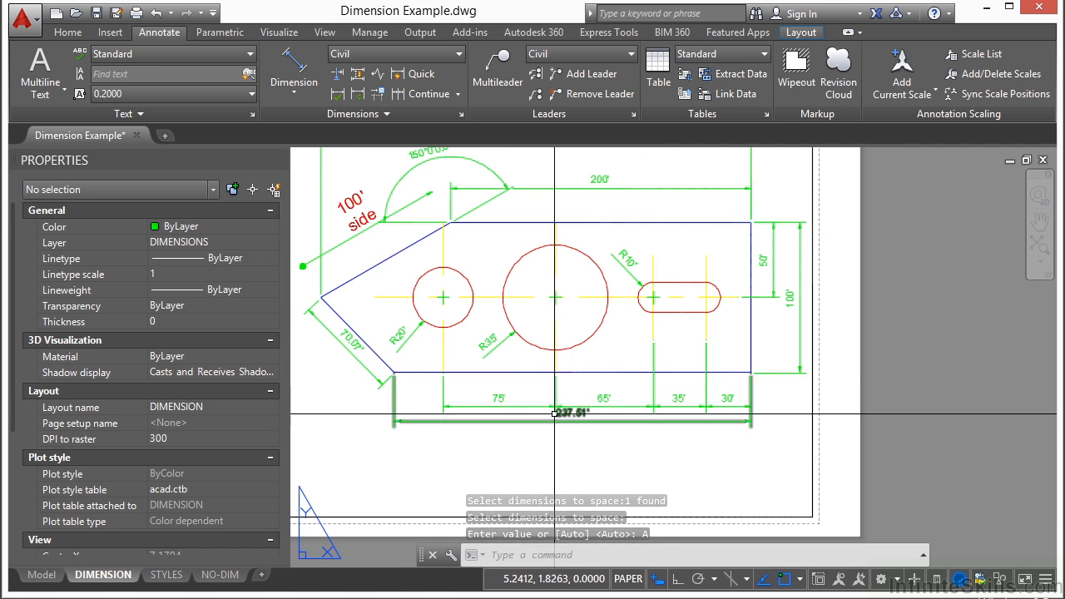
scroll(633, 391, up, 3)
scroll(691, 430, up, 1)
scroll(691, 431, down, 4)
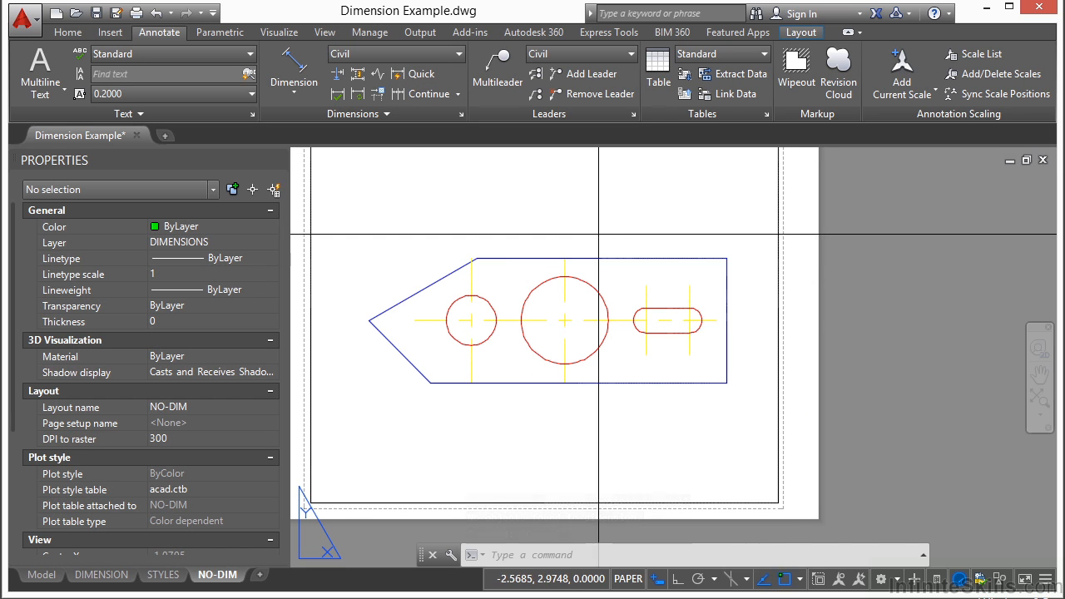
In the NO-DIM layout's viewport, quick-dimension the top, bottom and both slanted edges and the large circle, with continuous dimensions below the plate
double_click(594, 230)
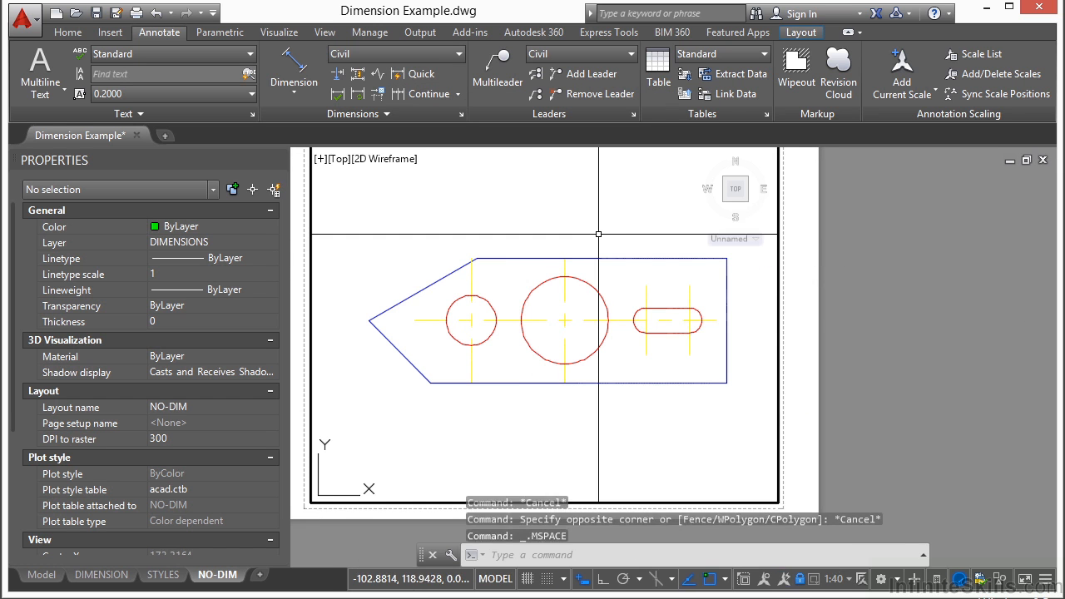
click(427, 78)
click(541, 259)
click(437, 282)
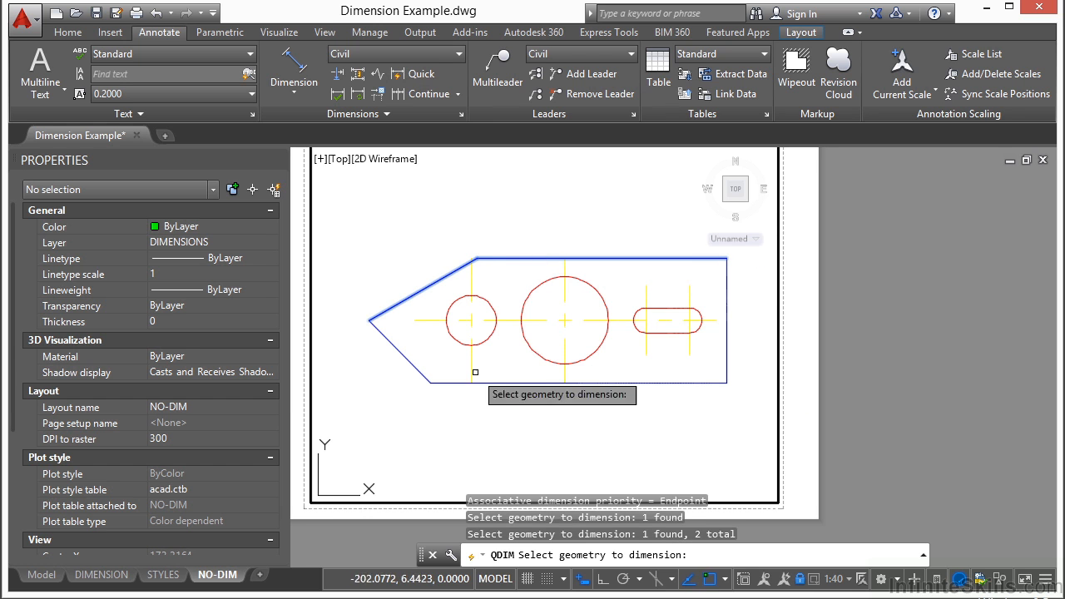
click(539, 354)
click(493, 414)
click(410, 376)
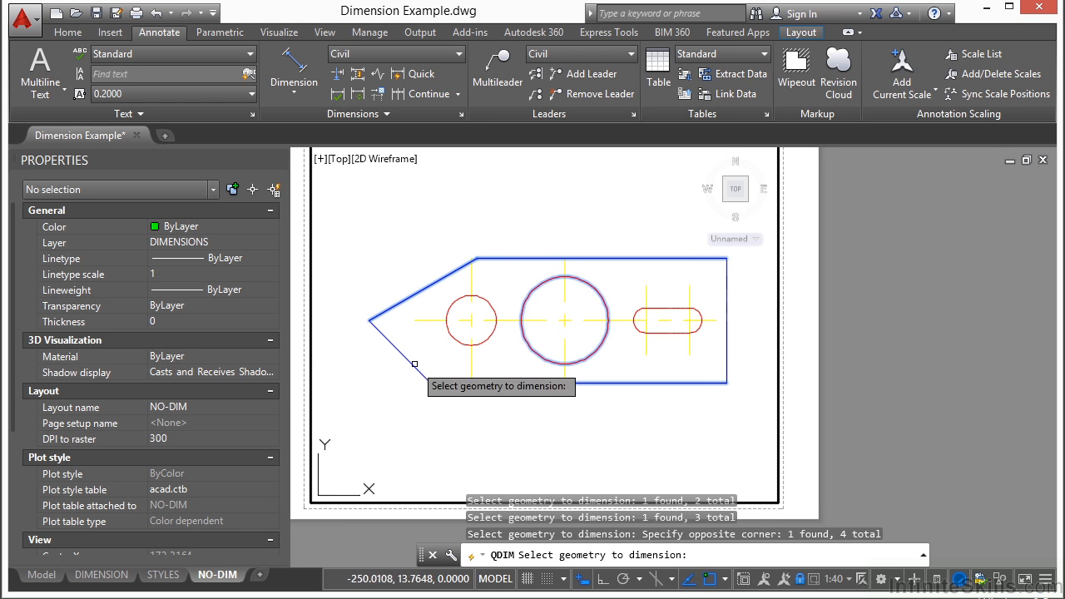
click(414, 358)
click(386, 385)
key(Return)
click(497, 431)
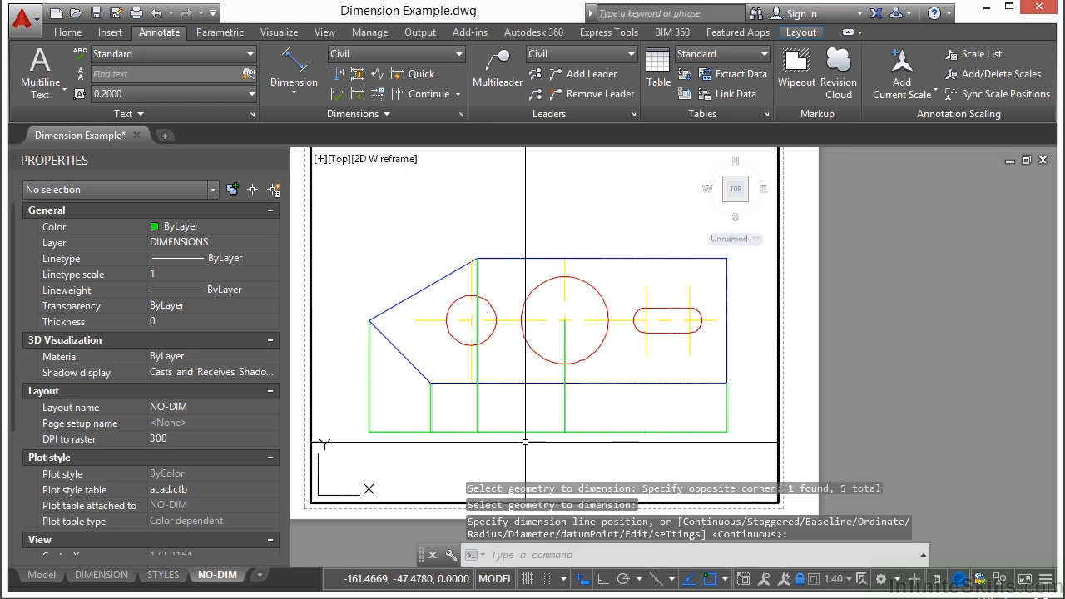
scroll(583, 420, up, 5)
scroll(641, 404, down, 5)
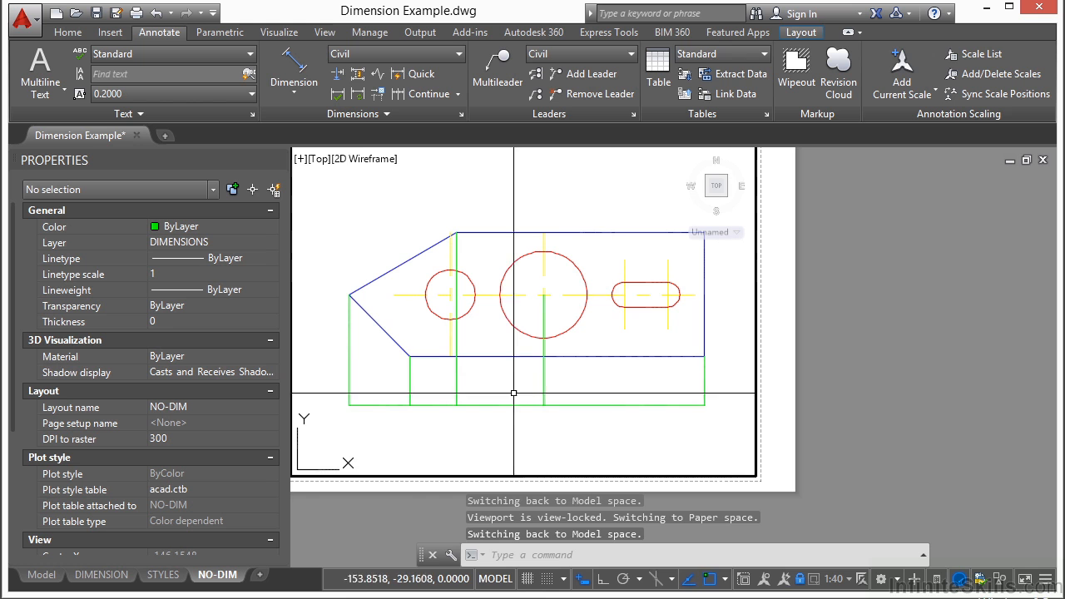
double_click(855, 363)
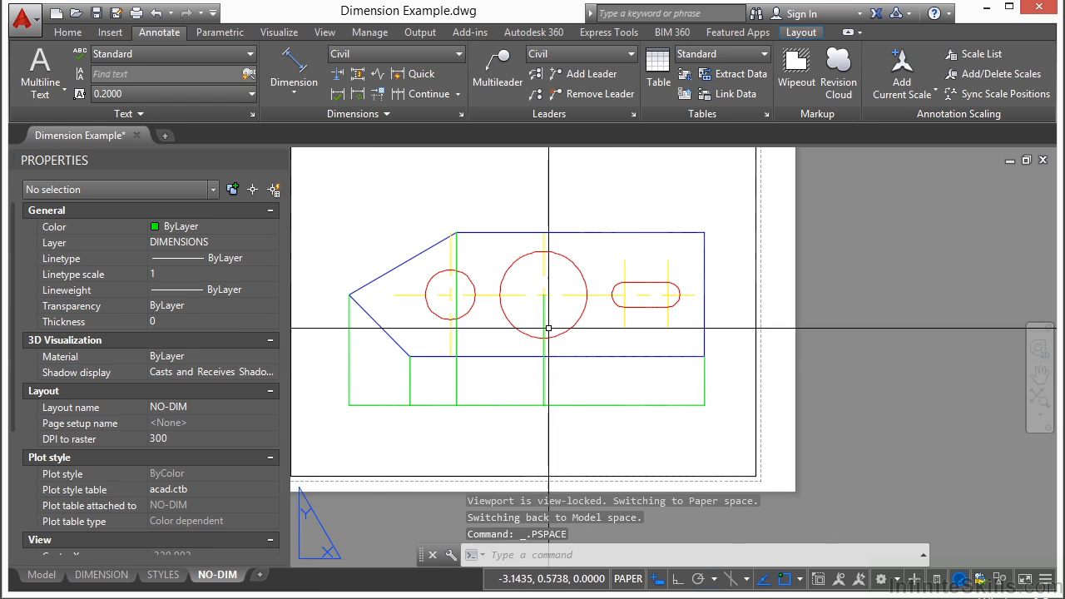
scroll(582, 333, down, 3)
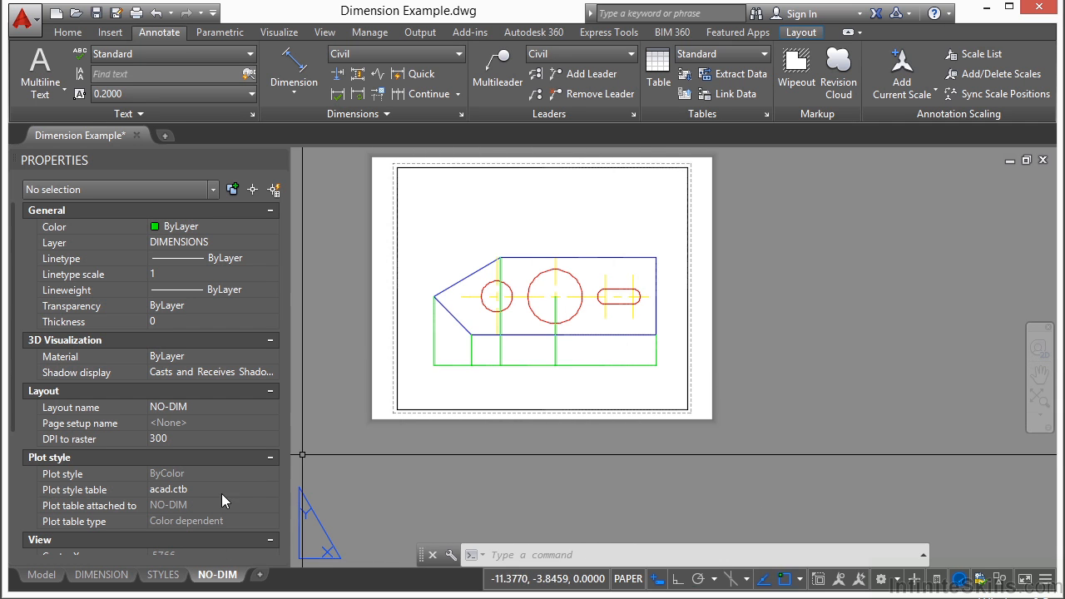
Switch to the DIMENSION layout and update the overridden 100' side dimension to the current Civil dimension style
click(101, 574)
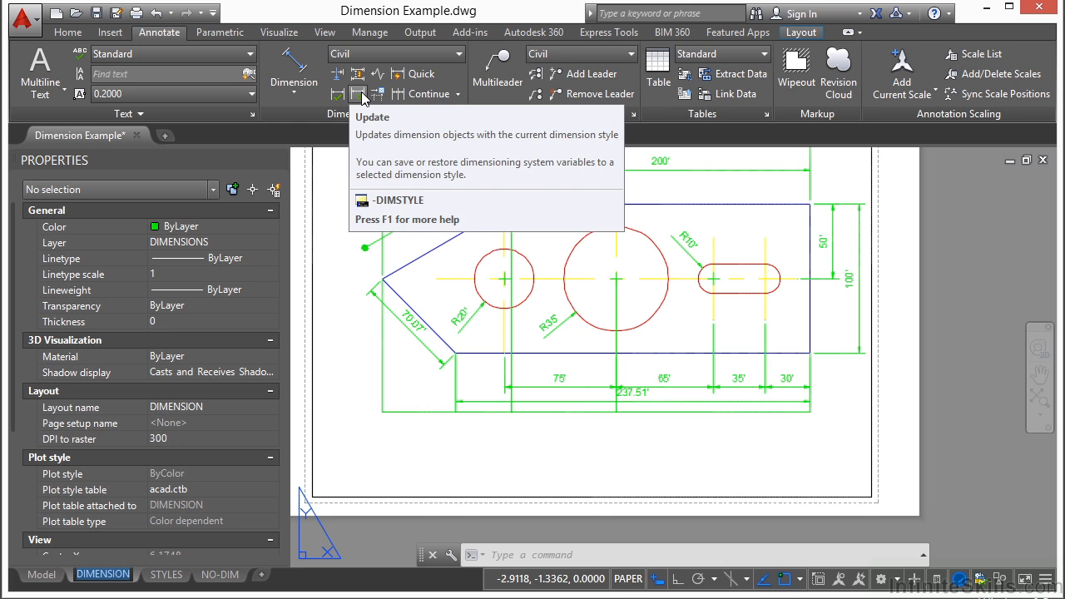
click(362, 99)
click(423, 237)
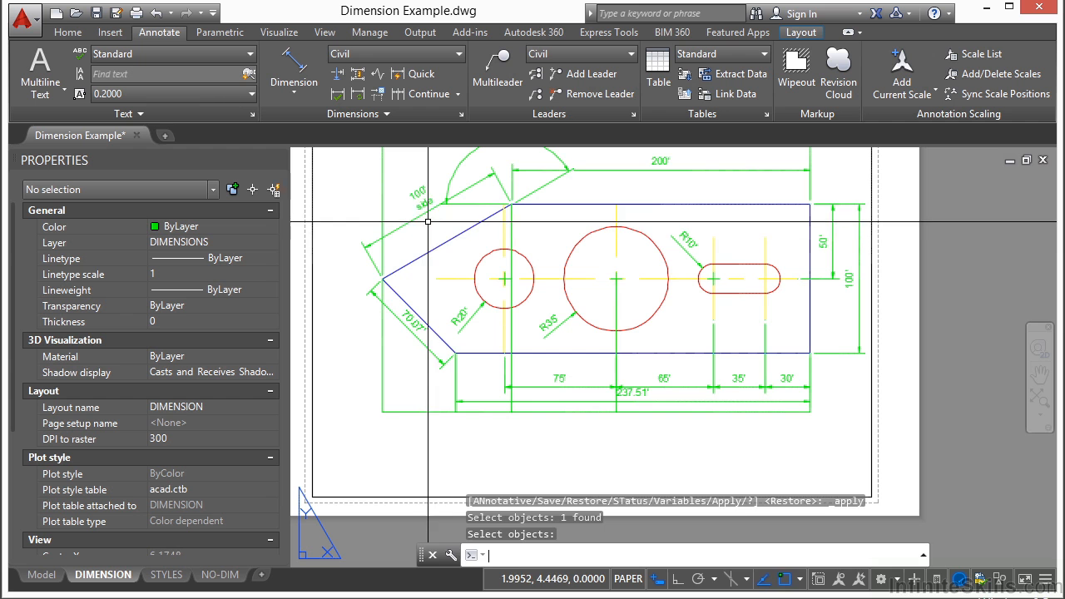
scroll(428, 198, up, 4)
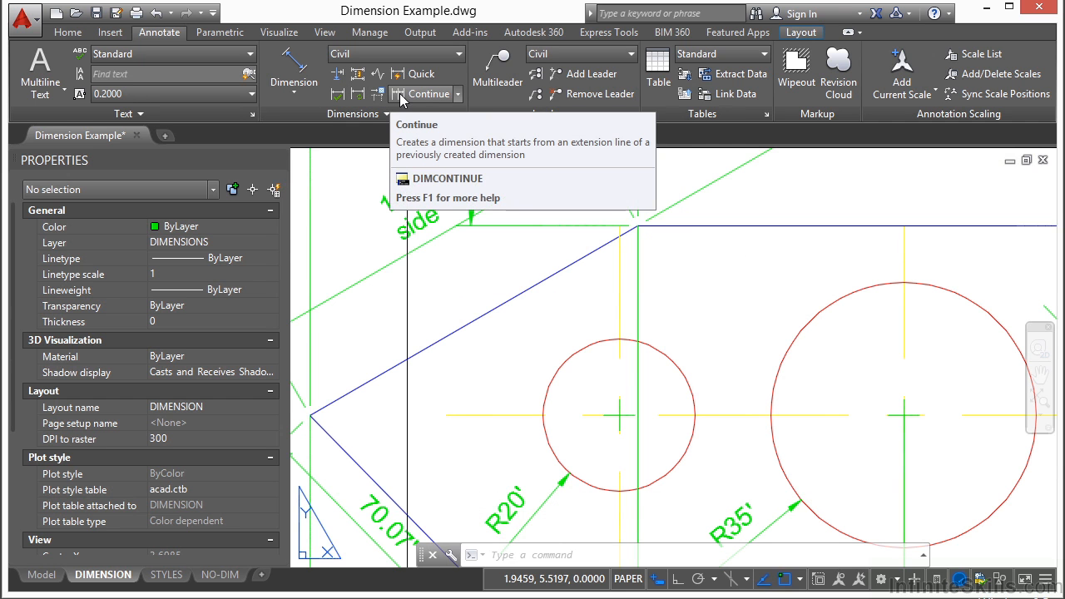
click(458, 94)
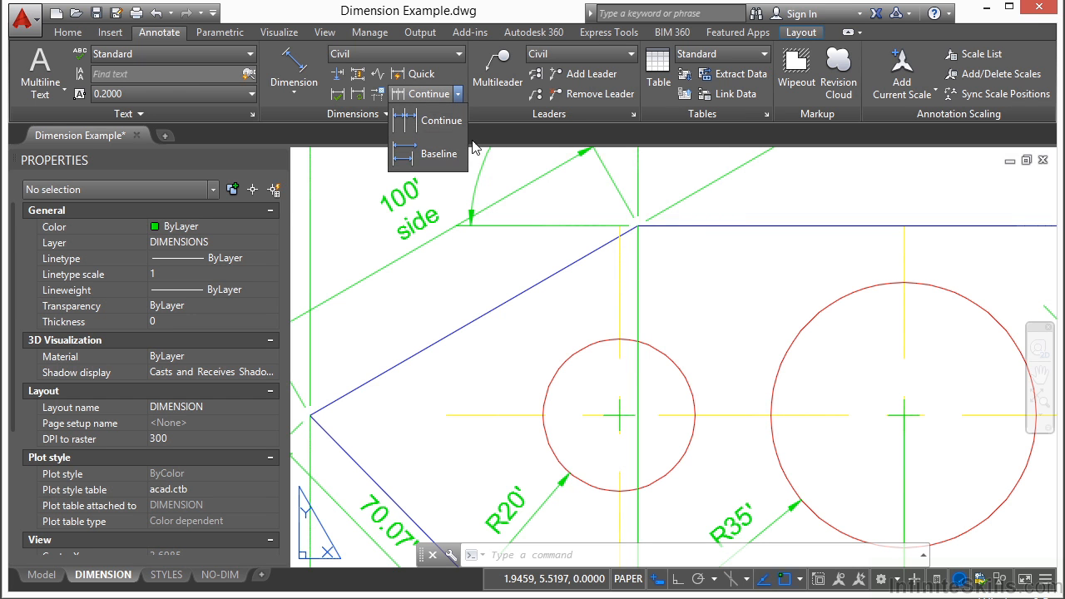
scroll(403, 267, down, 4)
Erase the quick dimensions below the plate in the NO-DIM layout's viewport, and return to paper space
click(220, 574)
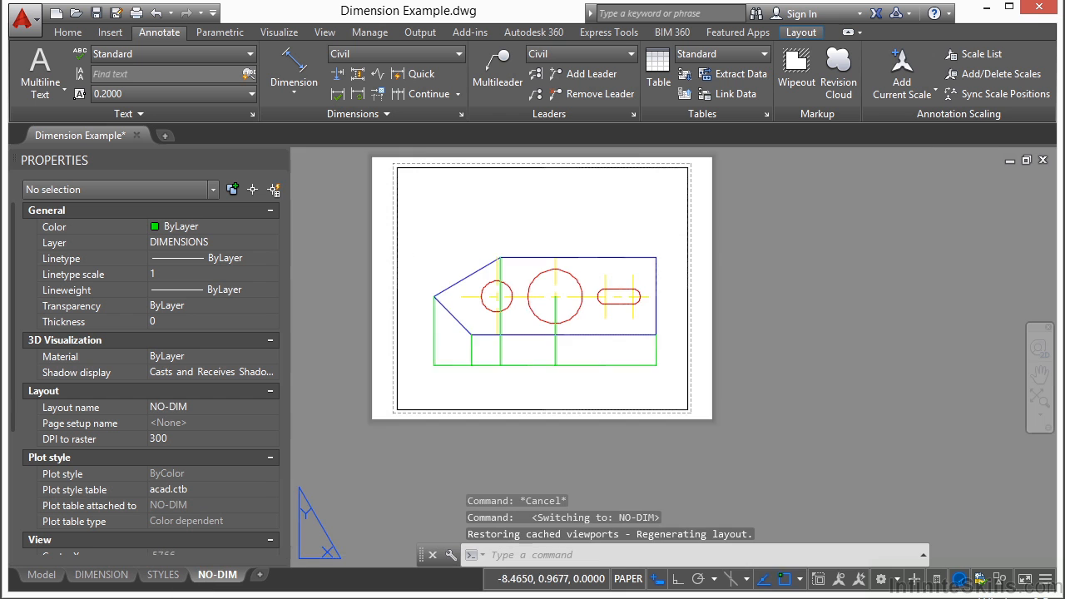
scroll(625, 347, up, 2)
double_click(617, 347)
click(425, 374)
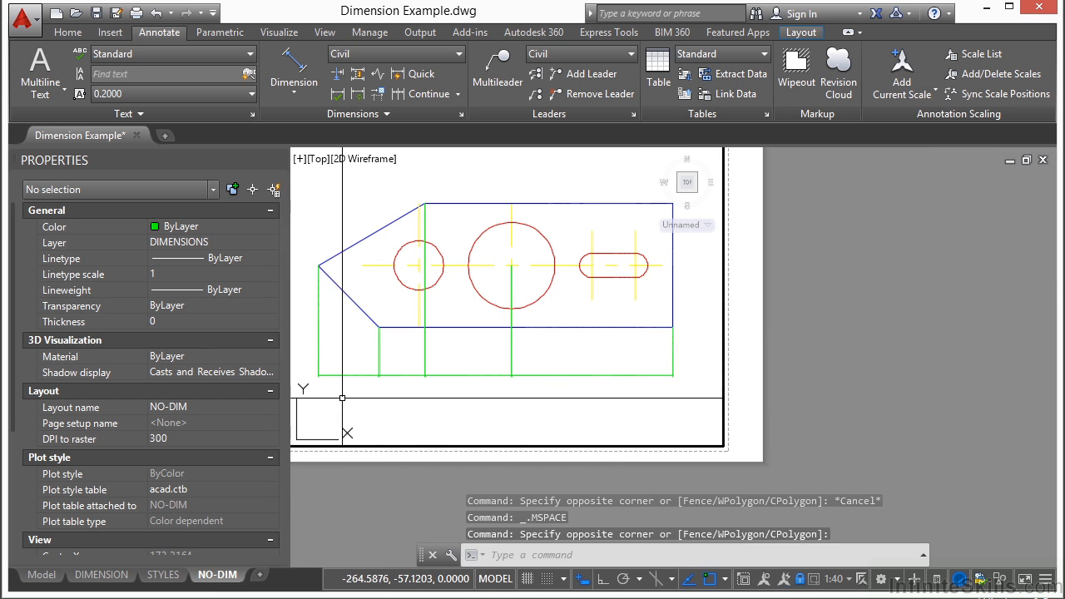
text(e)
key(Return)
click(579, 356)
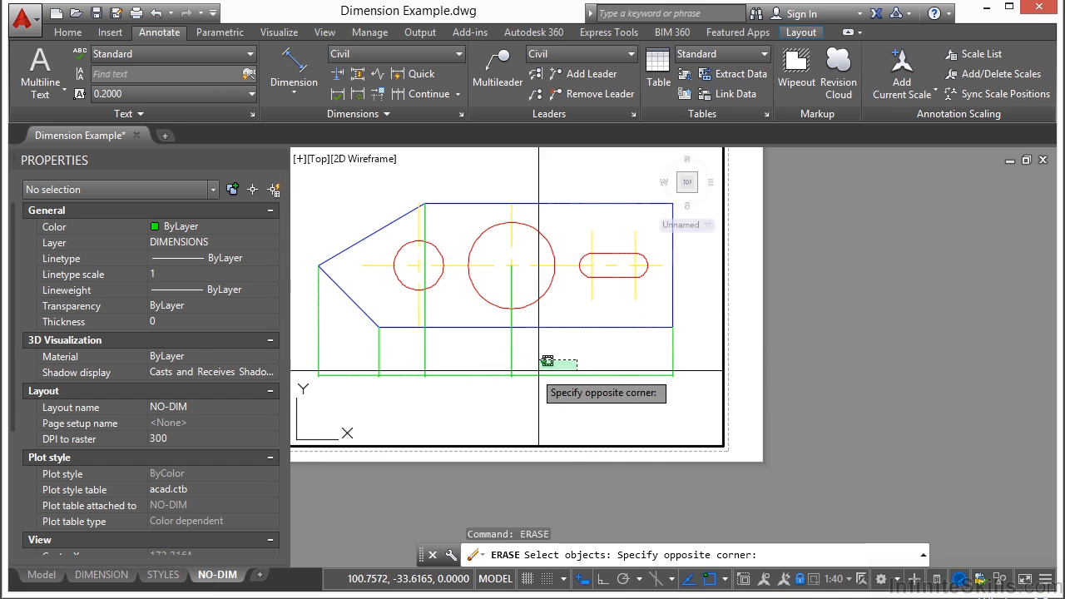
click(370, 380)
key(Return)
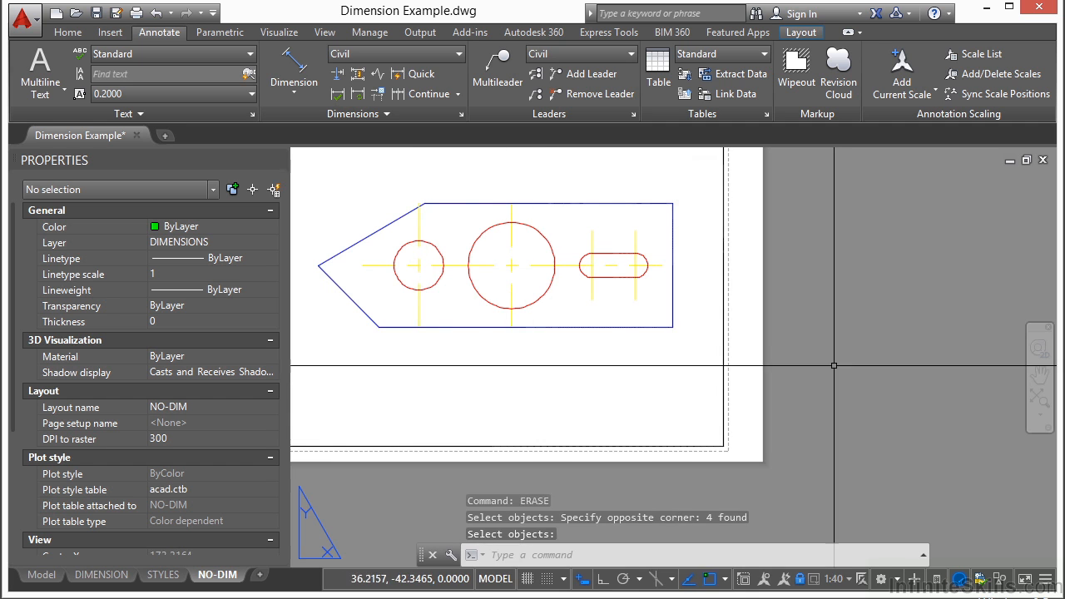
double_click(744, 375)
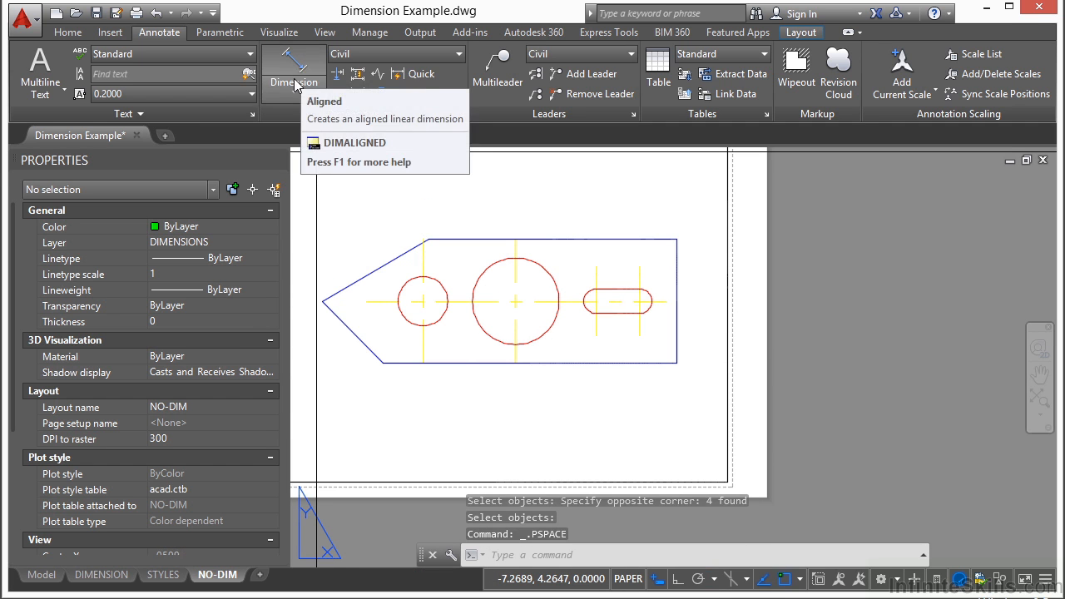
Add a linear dimension from the plate's upper right corner to the other end of its top edge, placed above the plate
click(296, 85)
click(304, 118)
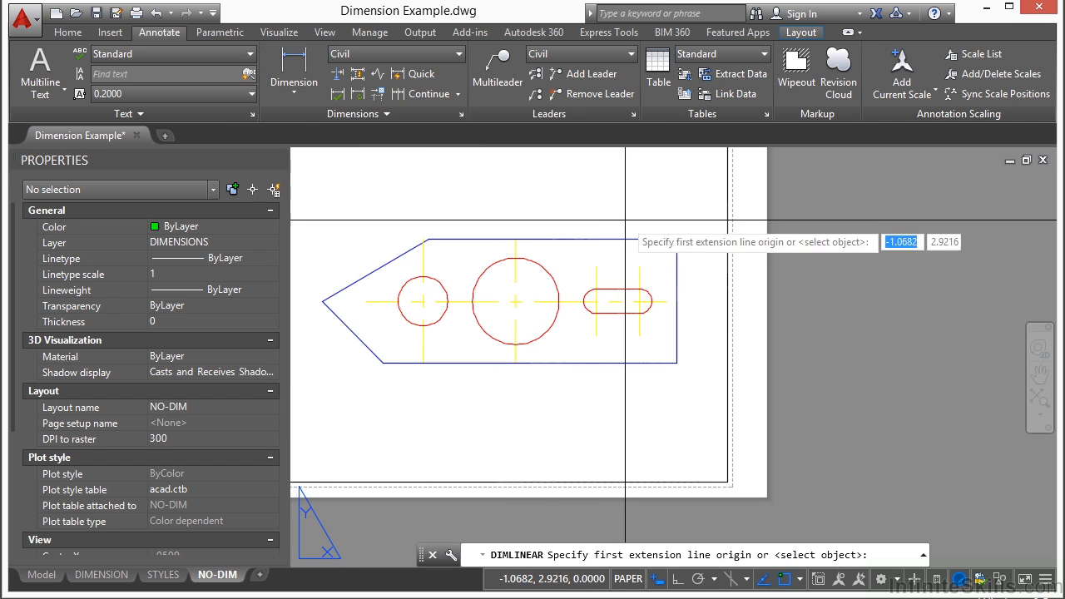
click(676, 240)
click(427, 240)
scroll(540, 191, up, 3)
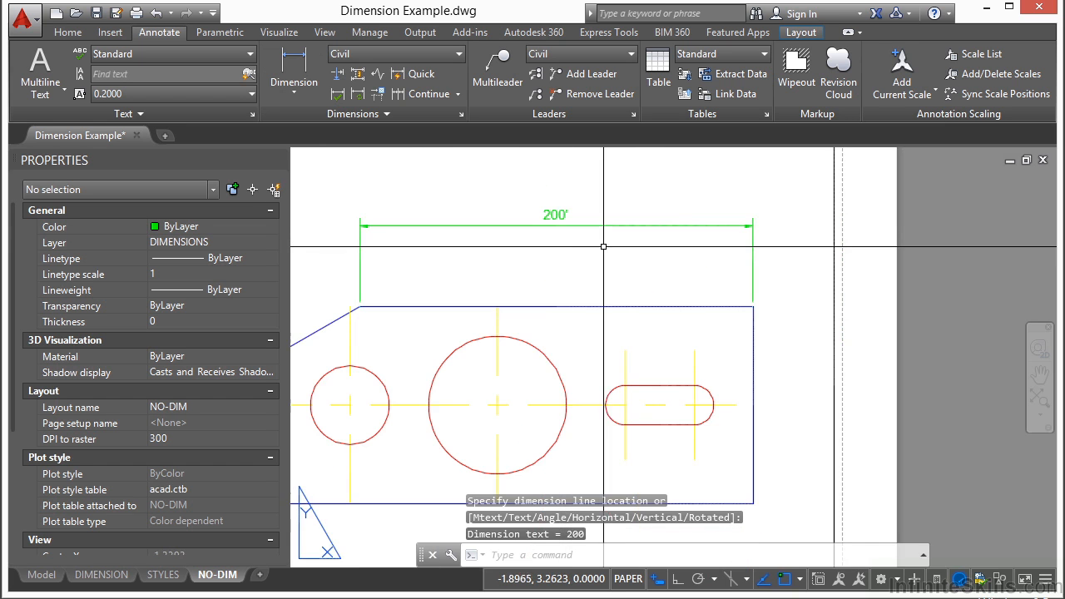
middle_drag(603, 246, 657, 248)
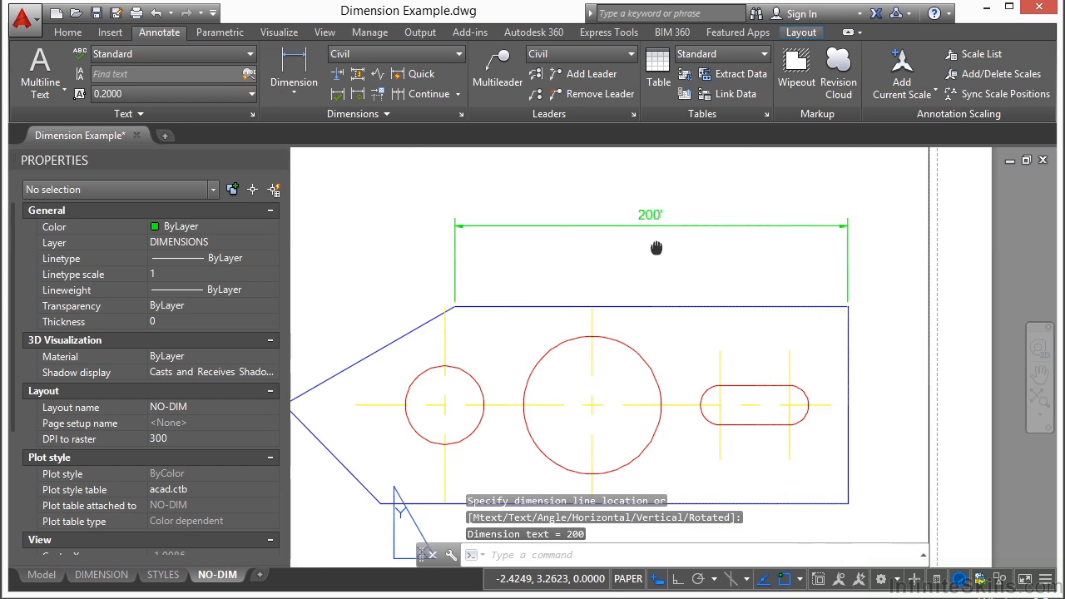
Continue the top edge's linear dimension to the plate's leftmost vertex with a continued dimension
click(452, 97)
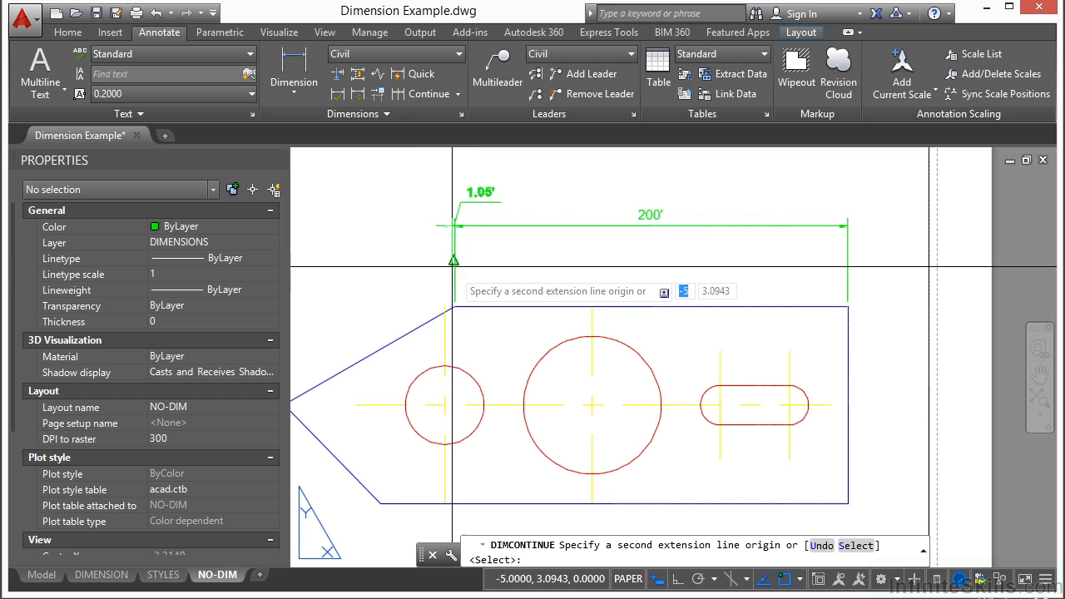
middle_drag(426, 282, 543, 255)
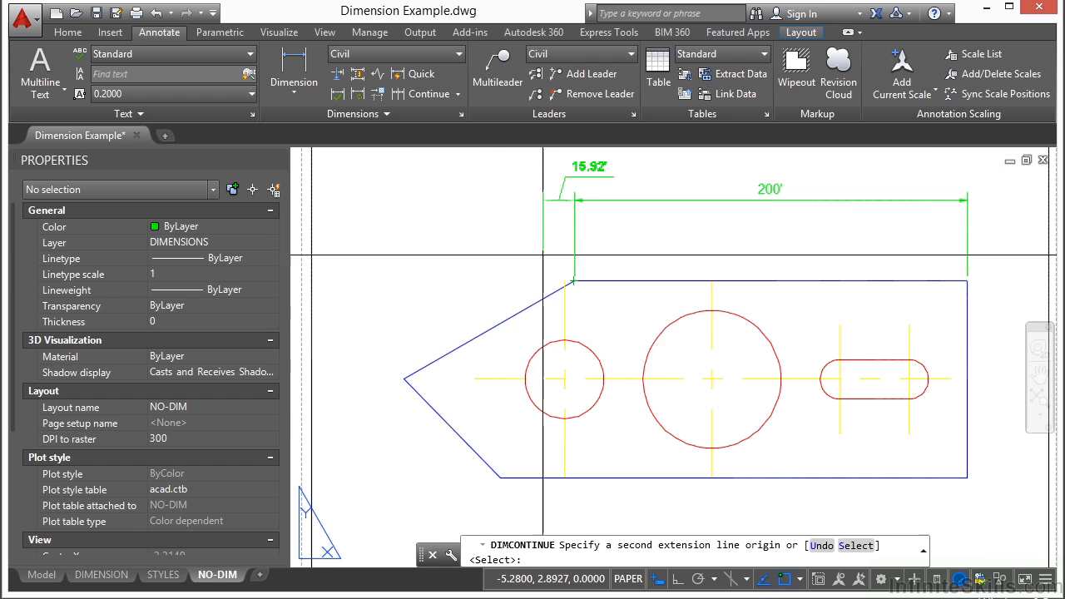
click(404, 378)
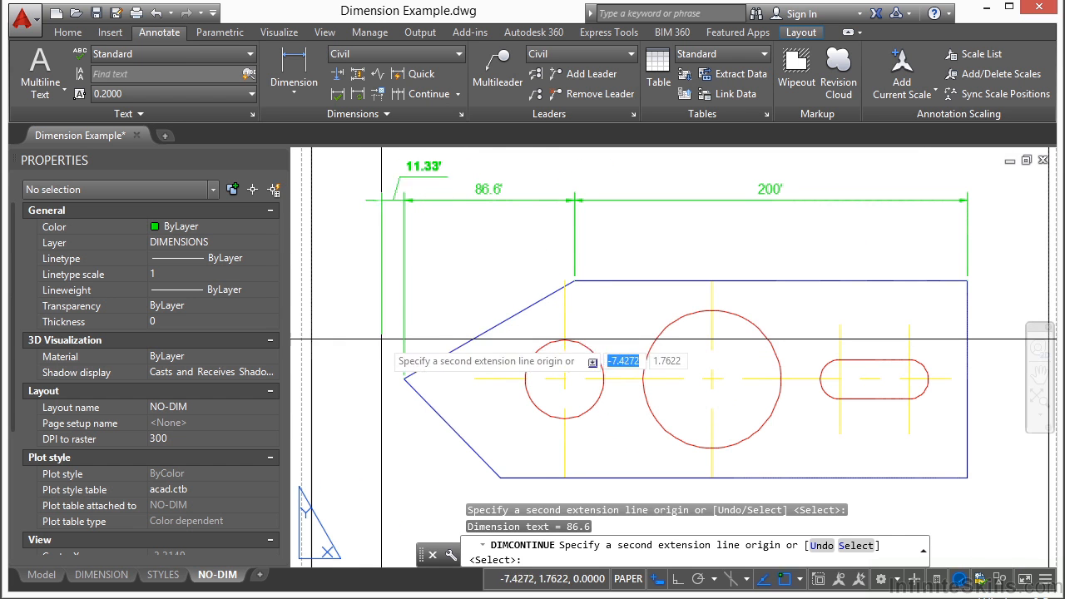
key(Return)
Add a baseline dimension from the top edge's left end to the midpoint of the upper slanted edge
middle_drag(475, 241, 378, 293)
click(459, 92)
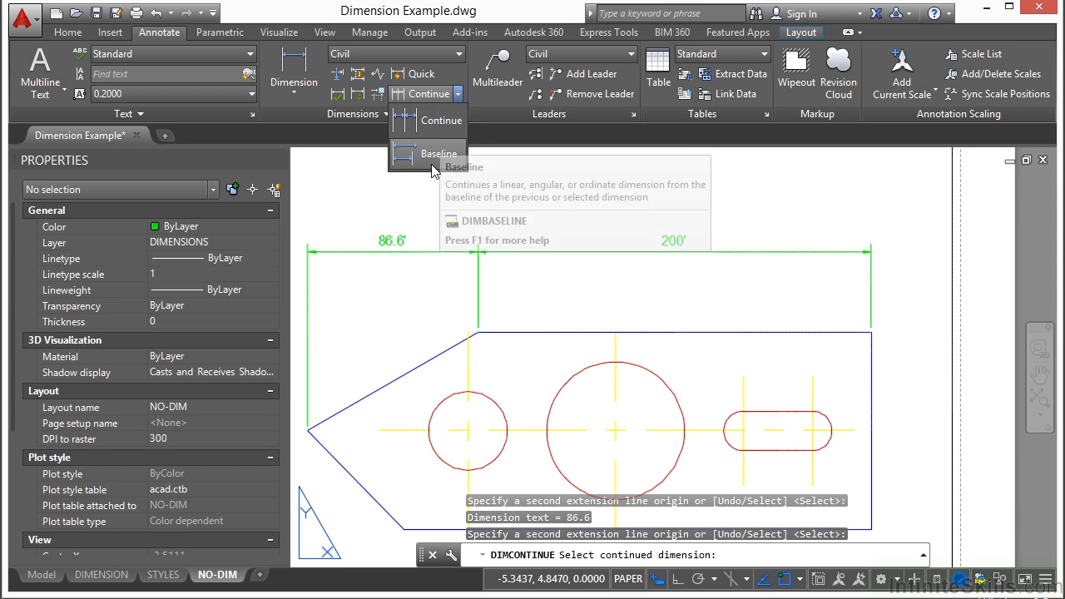
click(439, 159)
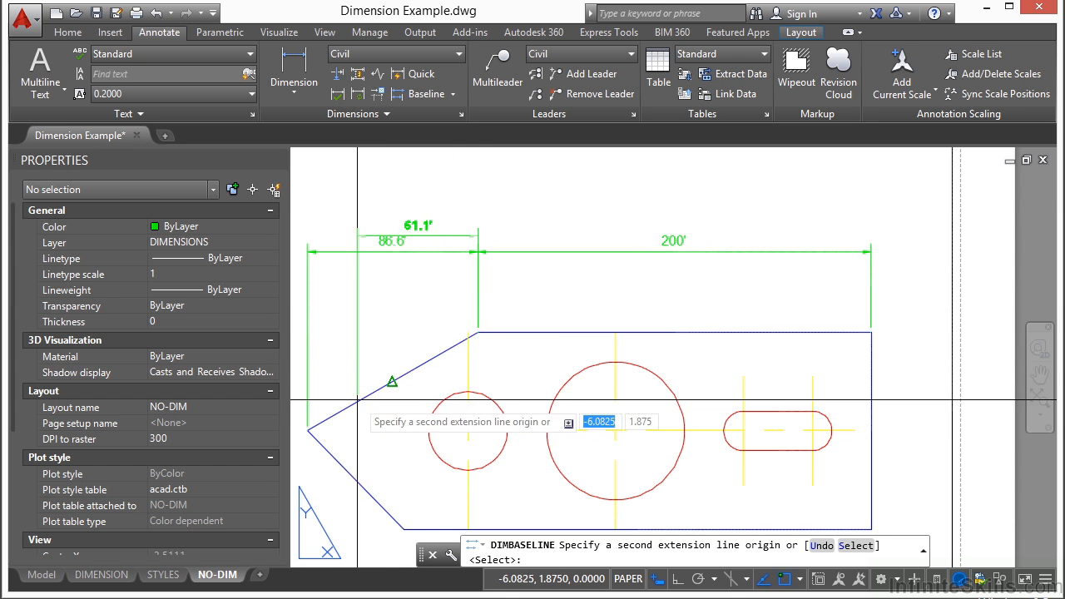
click(389, 378)
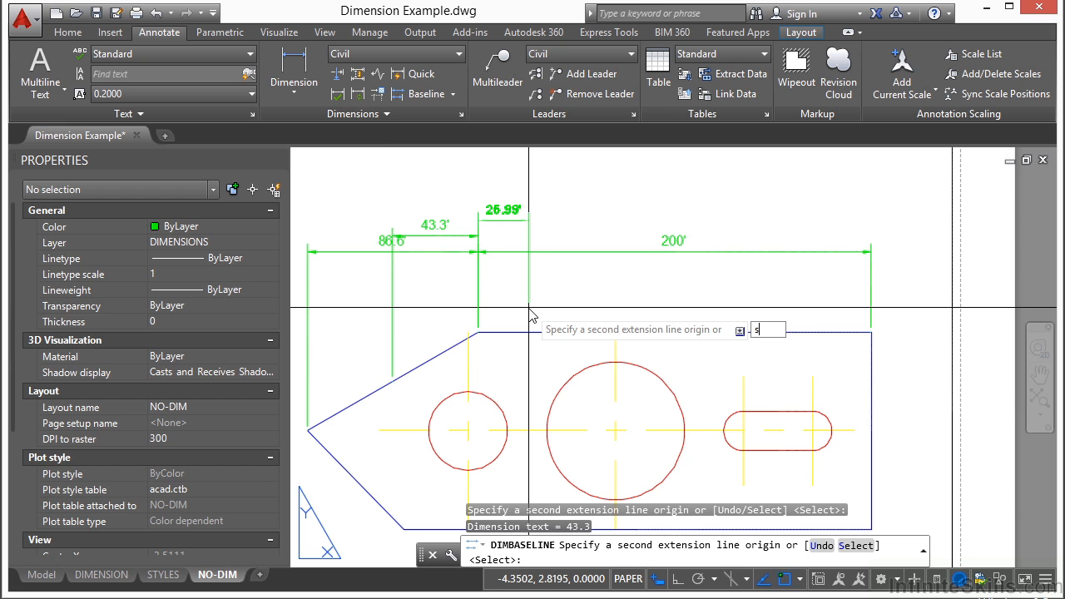
Add a baseline dimension from the plate's upper right corner to the large circle's vertical centerline on the top edge
key(Return)
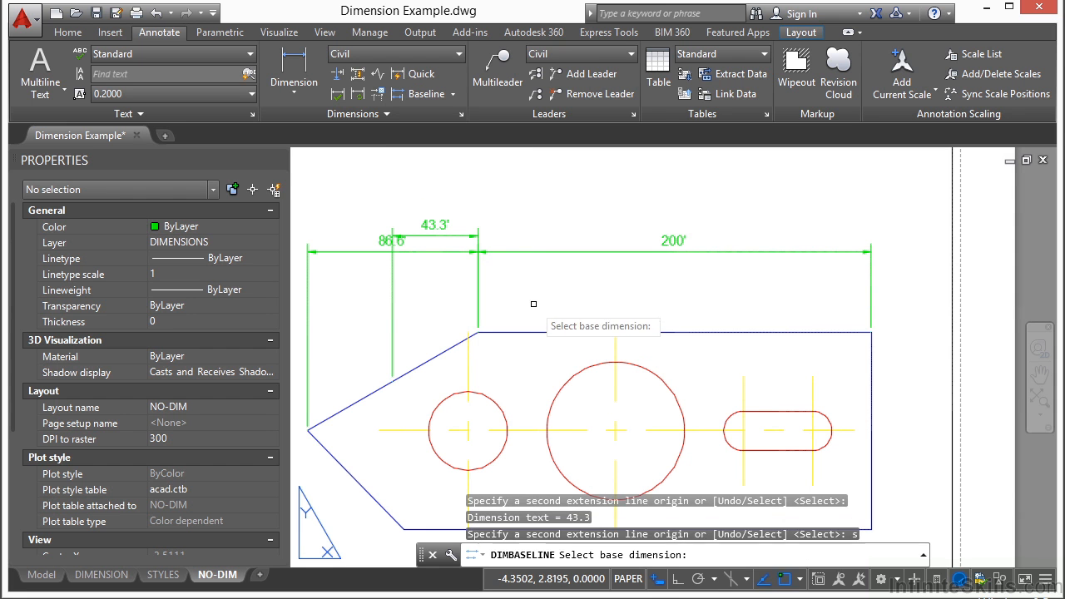
click(869, 284)
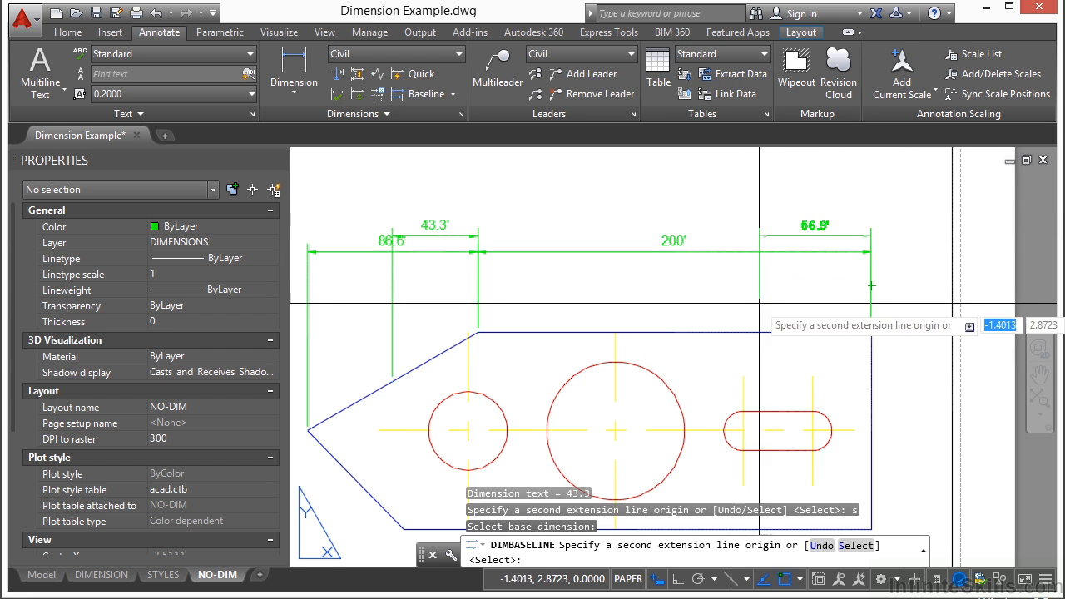
click(616, 333)
key(Return)
key(Return)
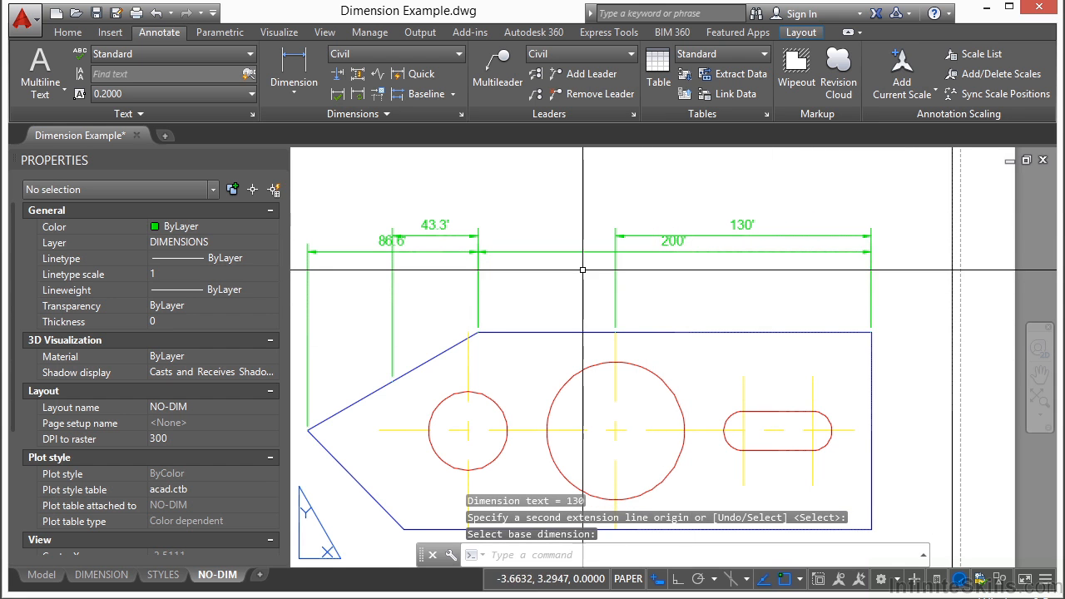
Add a second linear dimension along the plate's full top edge, placed above the existing dimensions
click(456, 93)
click(353, 114)
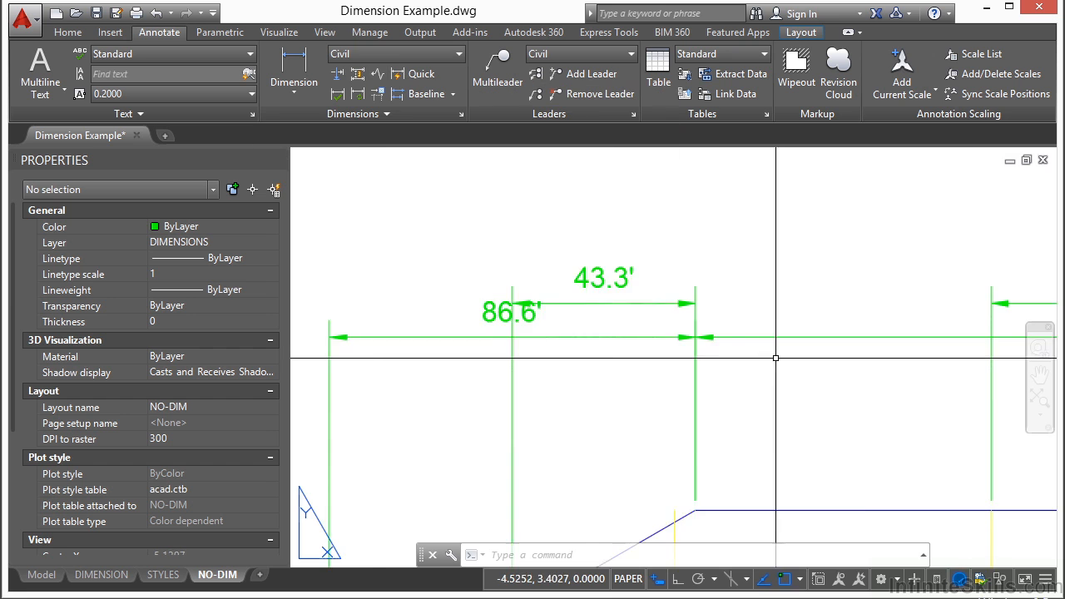
scroll(940, 358, down, 3)
middle_drag(948, 359, 610, 357)
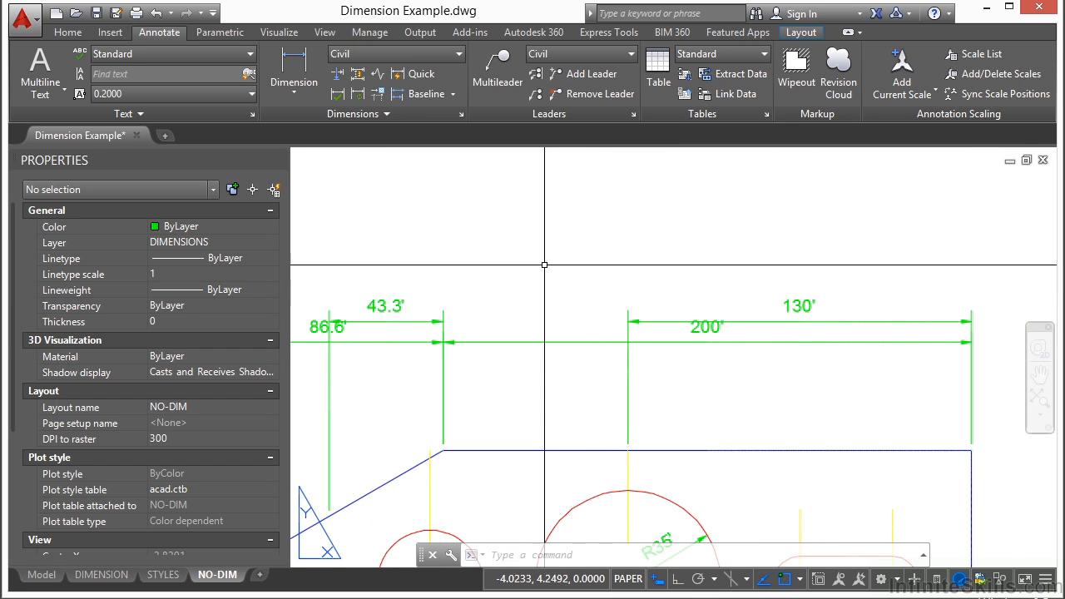
click(443, 450)
click(971, 450)
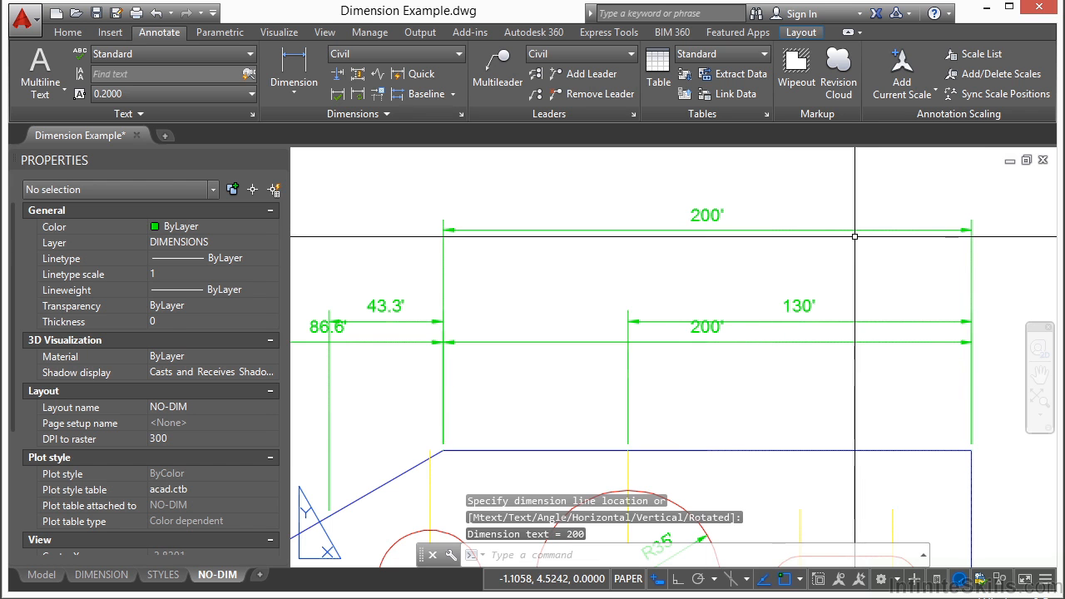
Stretch the right origin of the uppermost dimension past the plate's upper right corner to about 215'
middle_drag(941, 266, 805, 271)
click(849, 271)
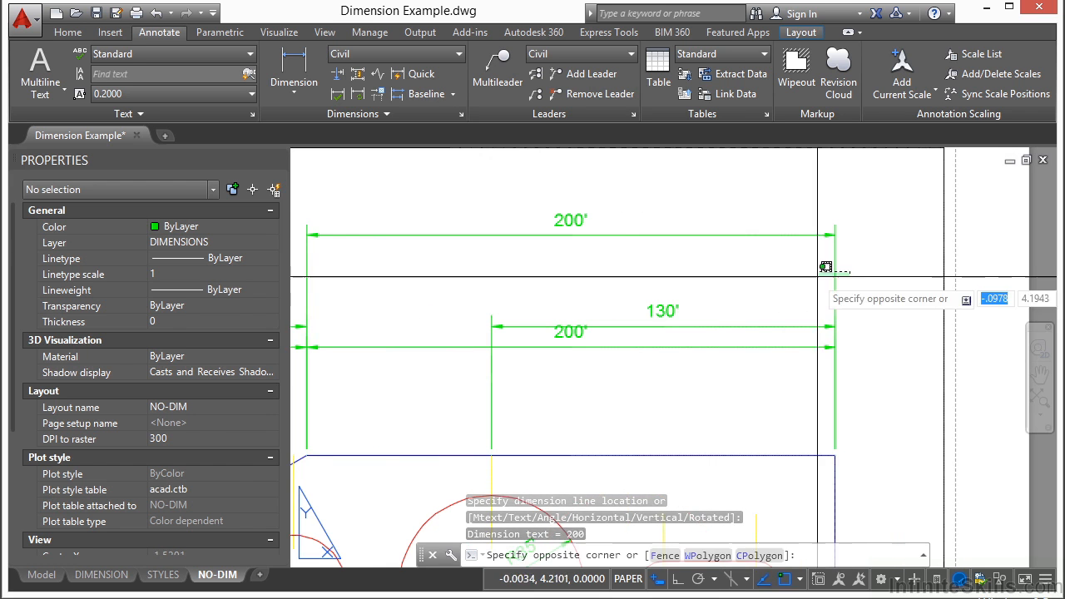
click(819, 288)
click(834, 456)
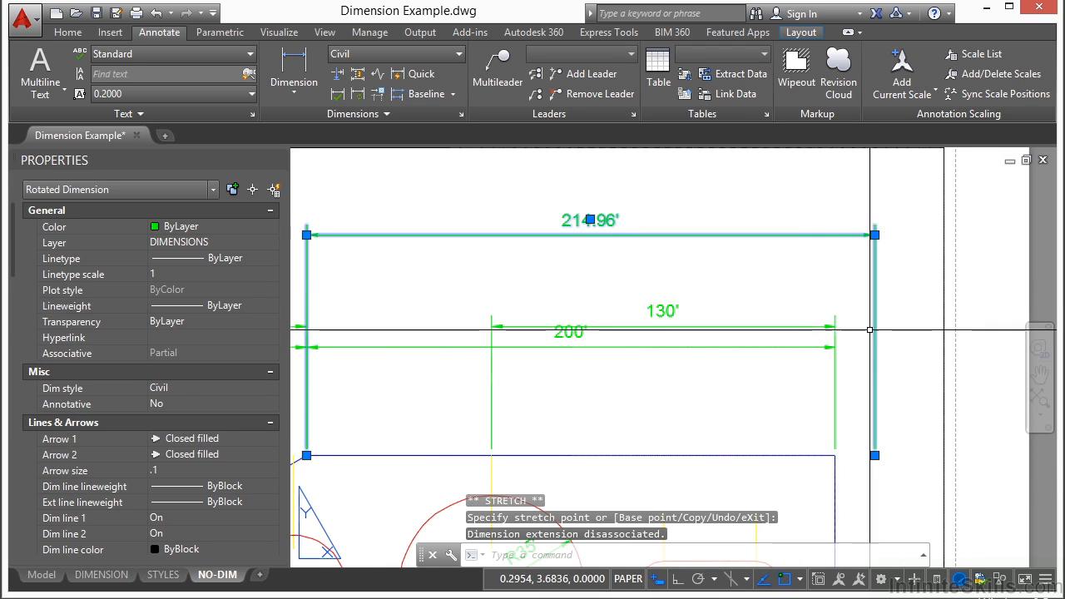
key(Escape)
Add a jog to the uppermost linear dimension's line at the default location
middle_drag(788, 300, 825, 294)
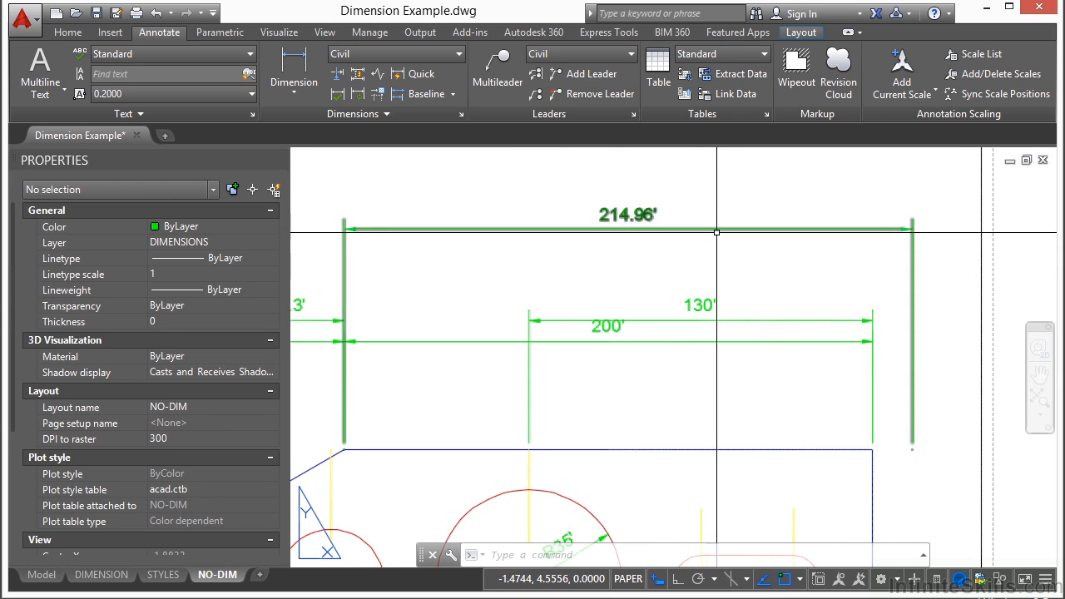
scroll(692, 193, up, 2)
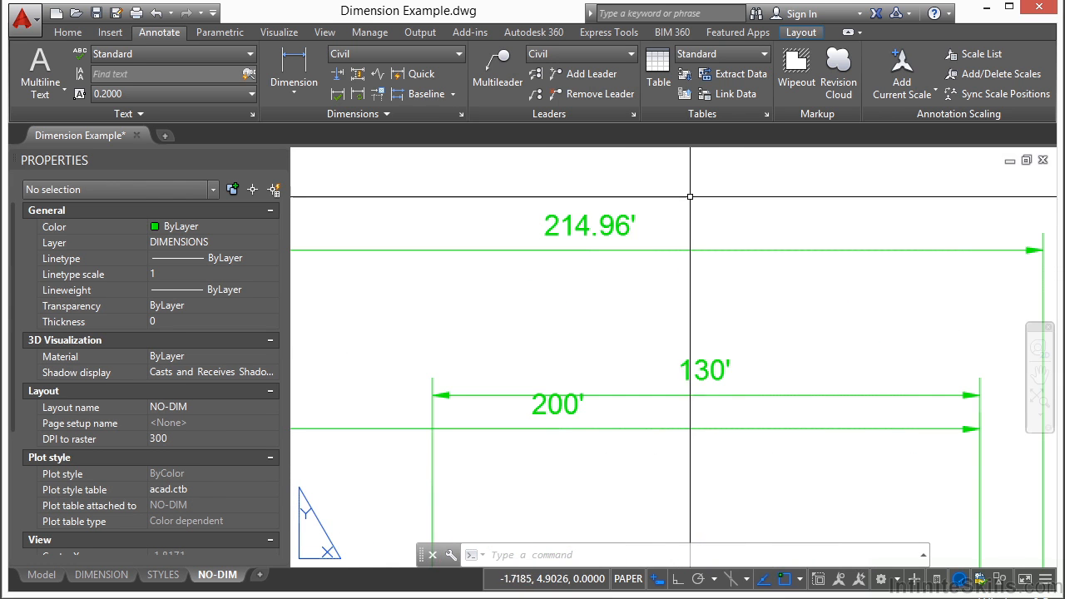
click(378, 75)
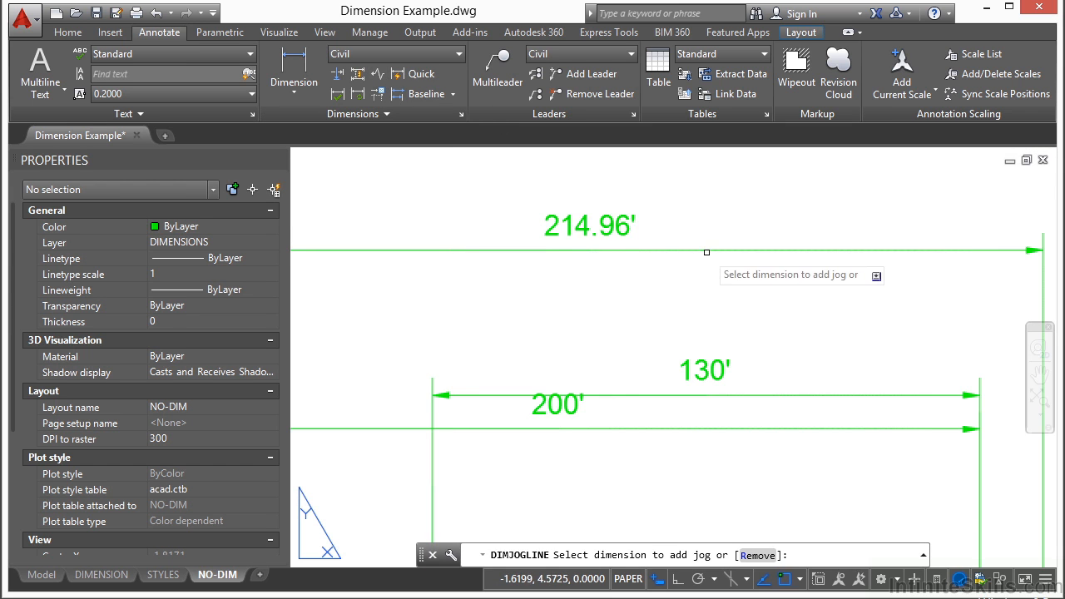
click(706, 250)
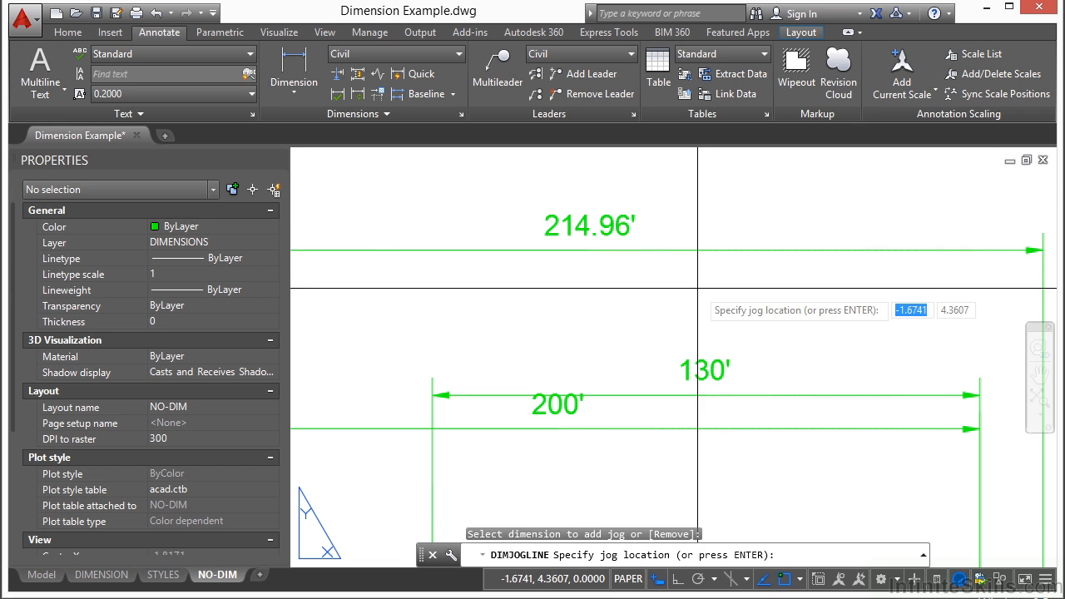
key(Return)
Move the jog to the right along the uppermost dimension's line, and deselect the dimension
click(827, 204)
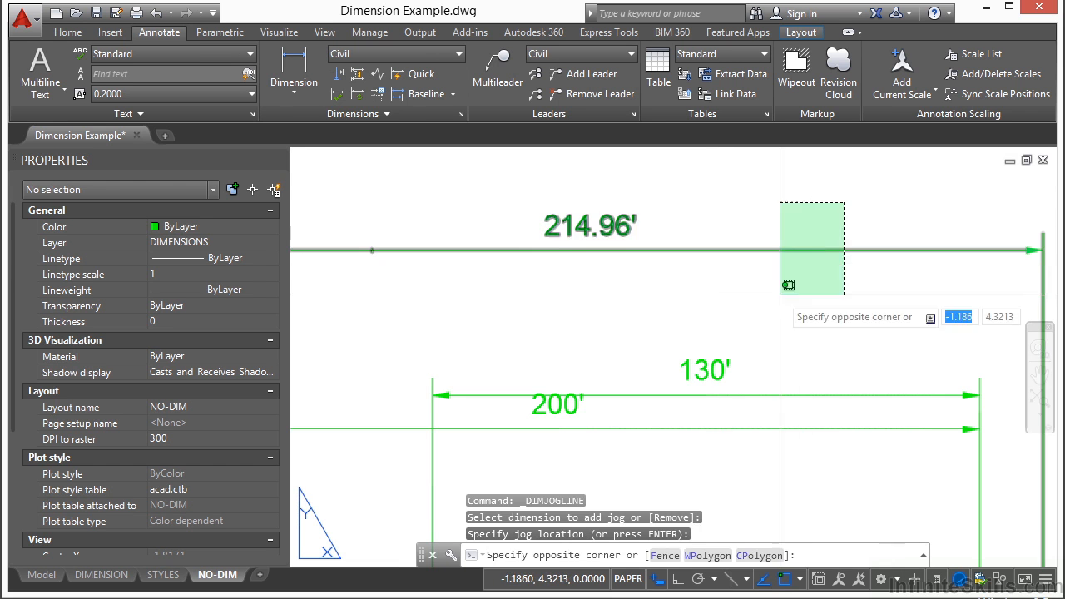
click(717, 297)
scroll(452, 231, up, 5)
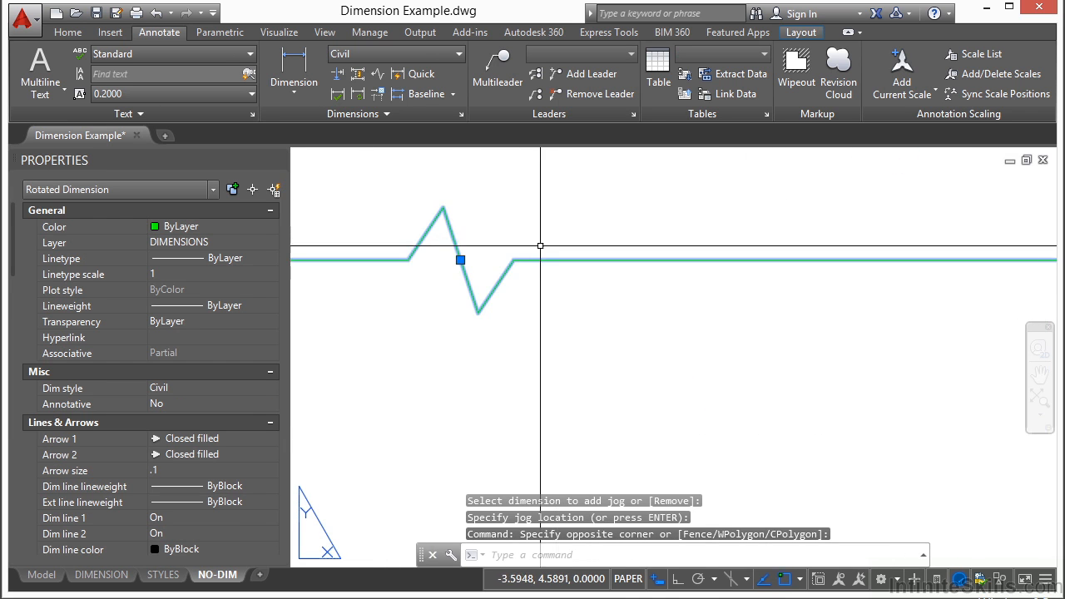
click(462, 260)
scroll(460, 273, down, 3)
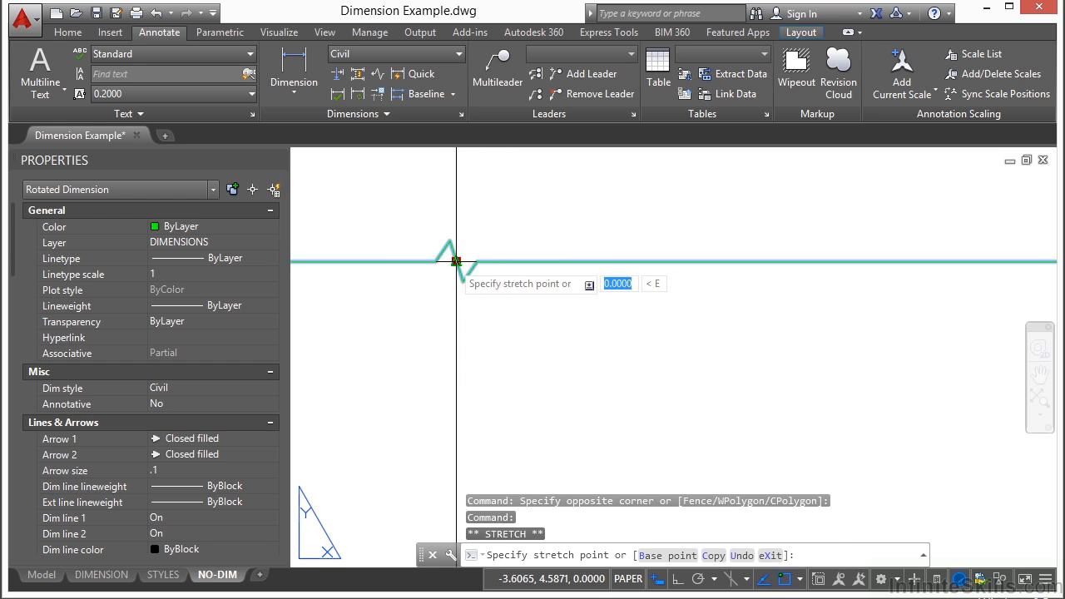
click(800, 287)
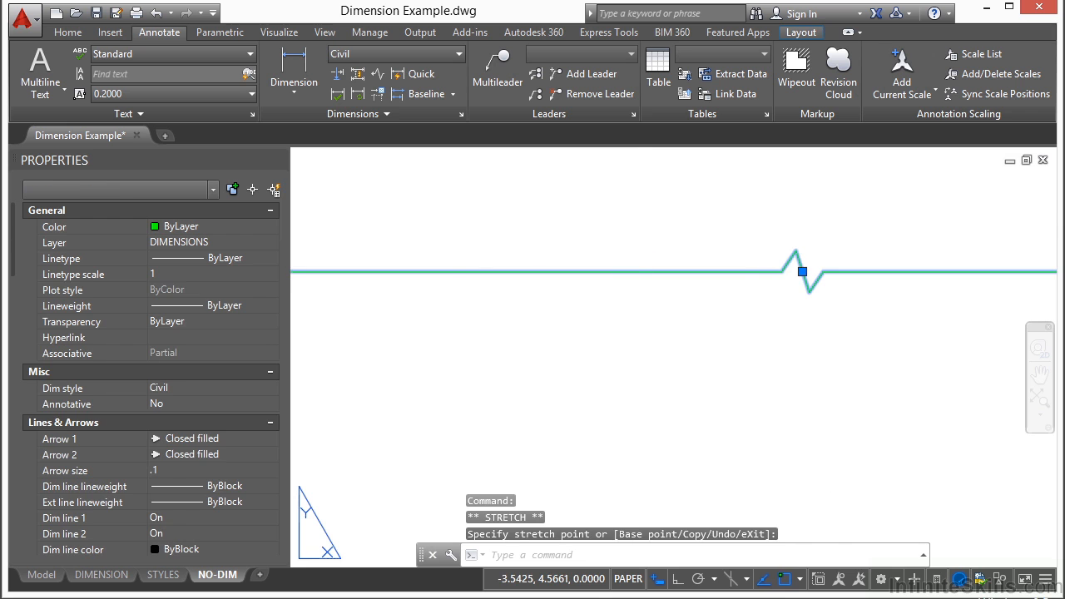
key(Escape)
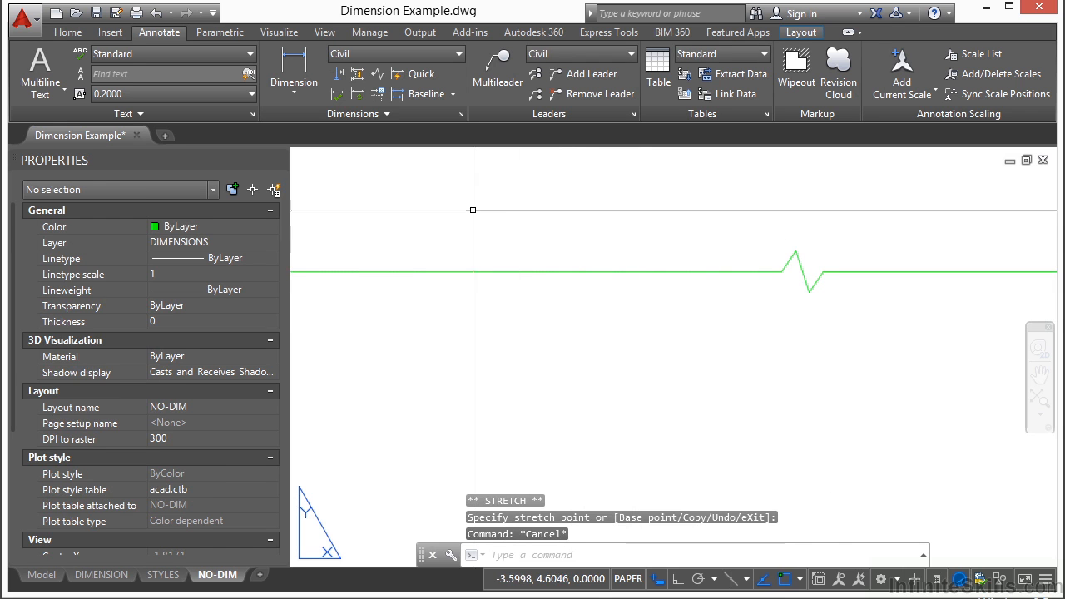
Remove the jog from the uppermost dimension with the Remove option of the jog line command
click(378, 75)
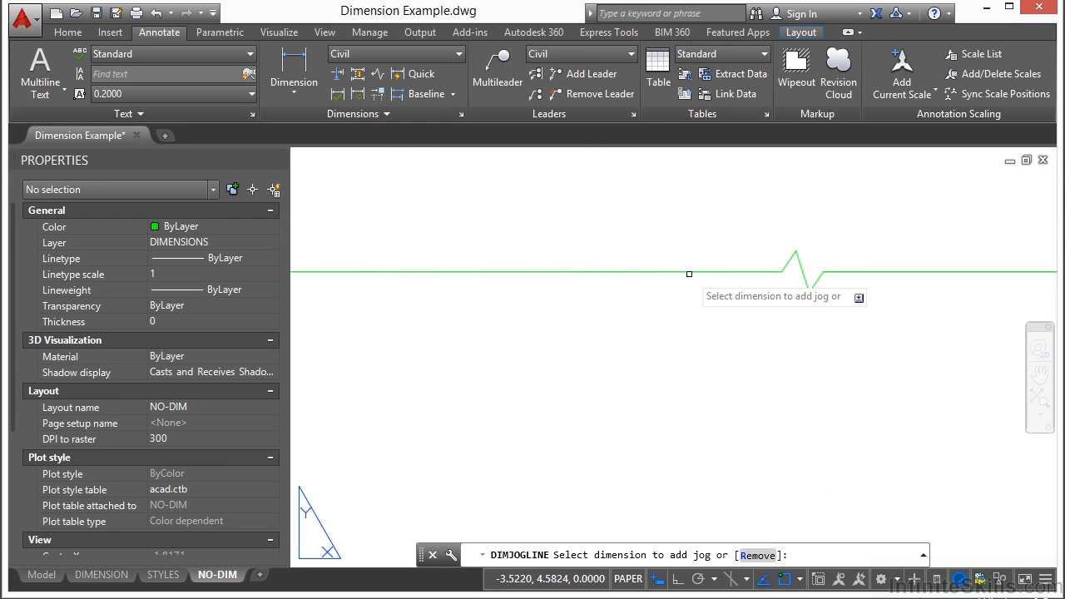
text(r)
key(Return)
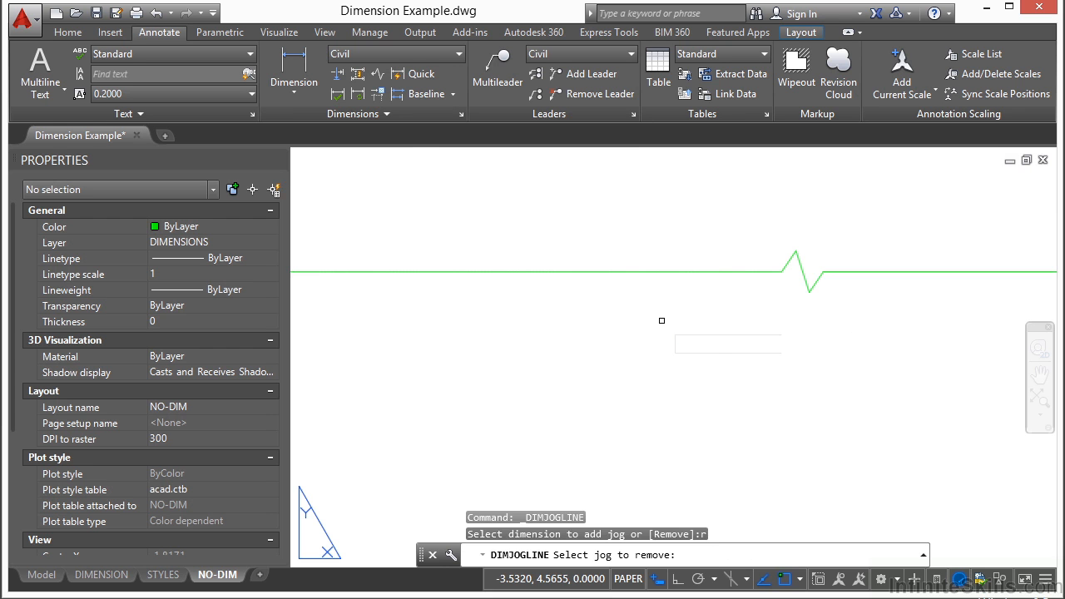
click(671, 273)
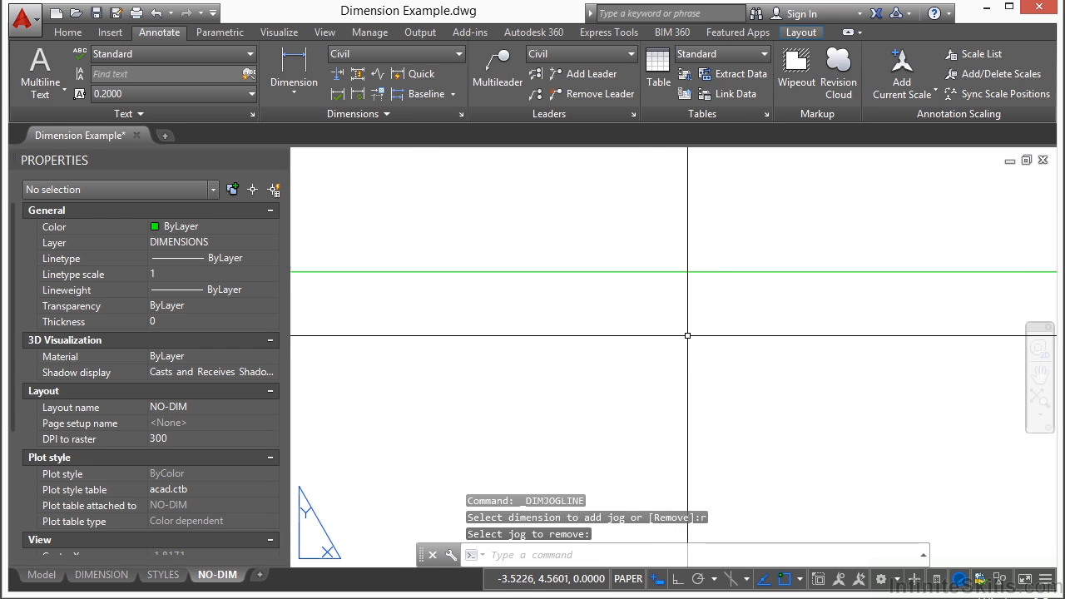
Set the uppermost dimension's precision to 0.0000, and return from the viewport to paper space
scroll(637, 303, down, 6)
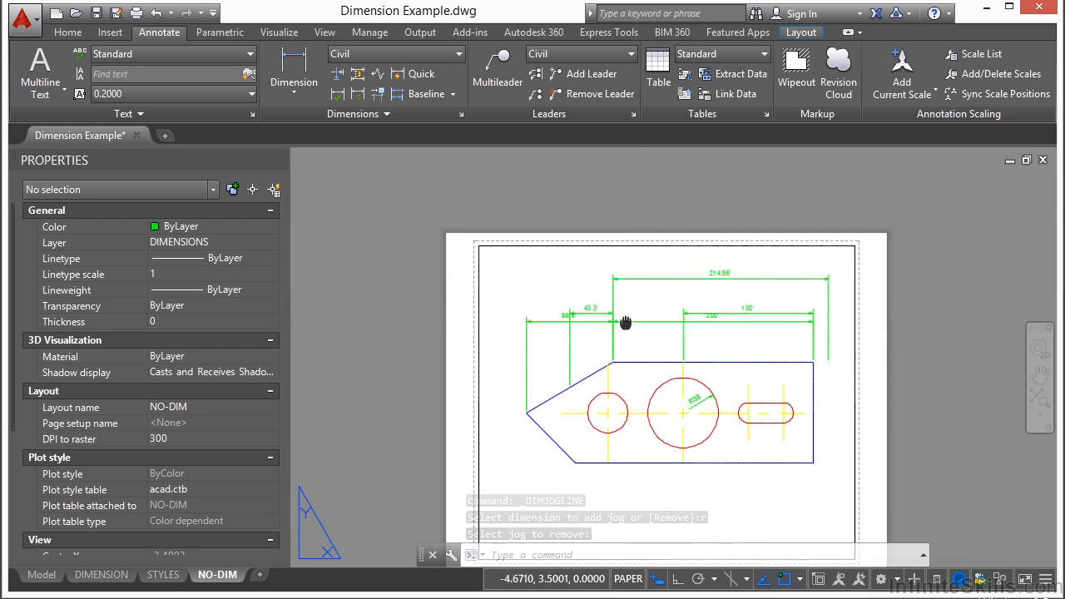
middle_drag(624, 320, 586, 260)
click(642, 217)
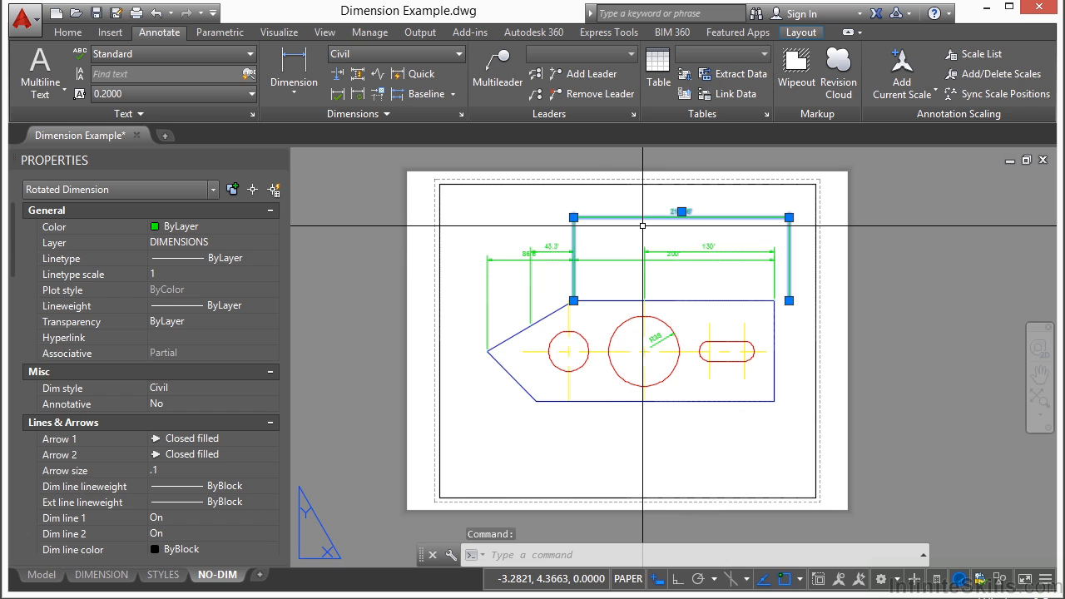
right_click(642, 225)
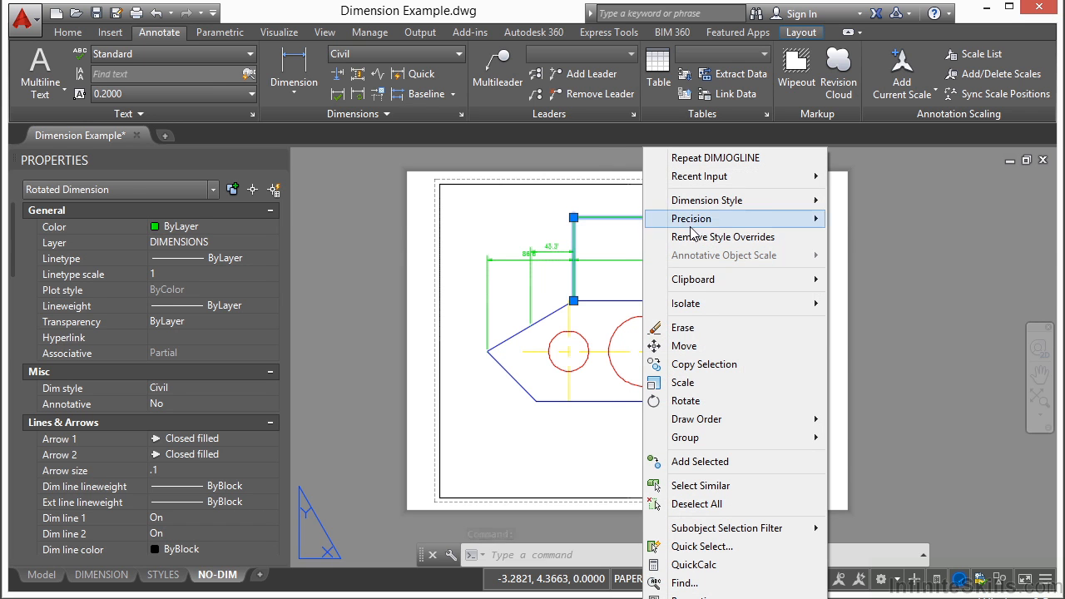
mouse_move(773, 205)
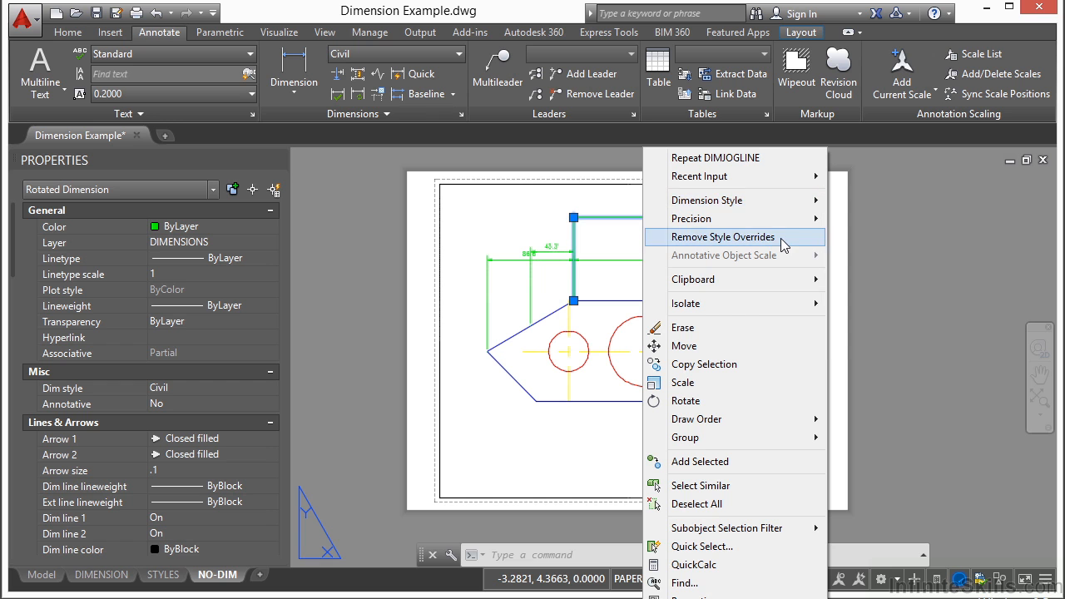
mouse_move(798, 224)
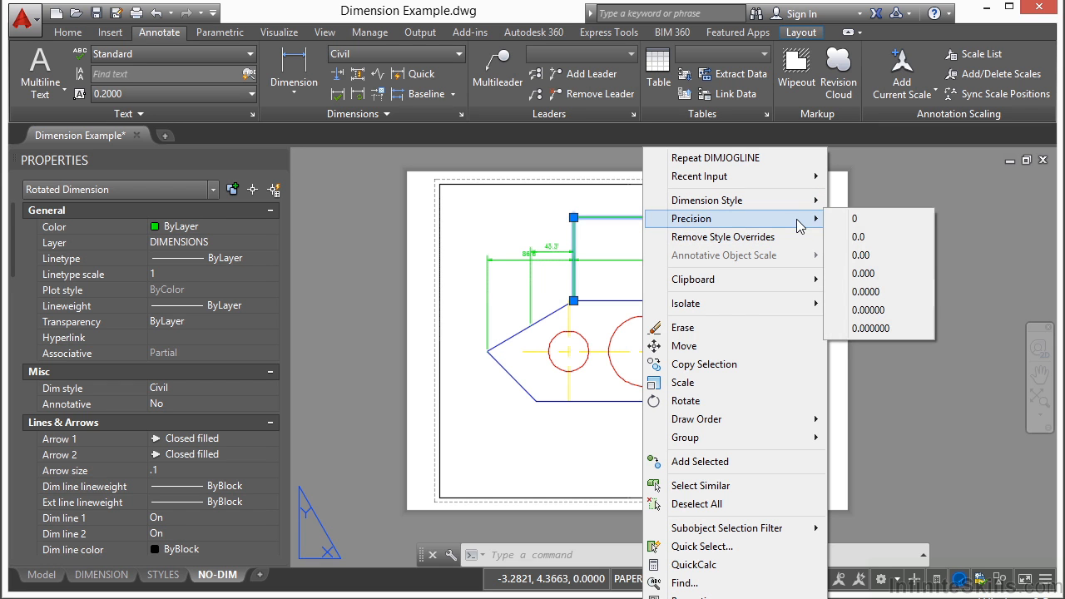
click(879, 294)
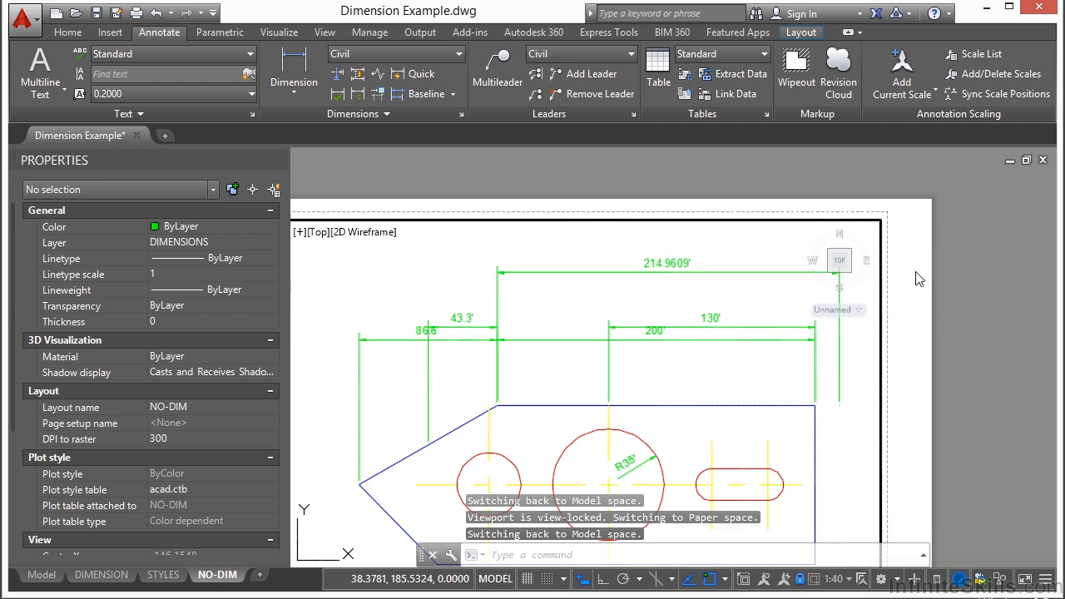
double_click(918, 280)
scroll(668, 259, up, 4)
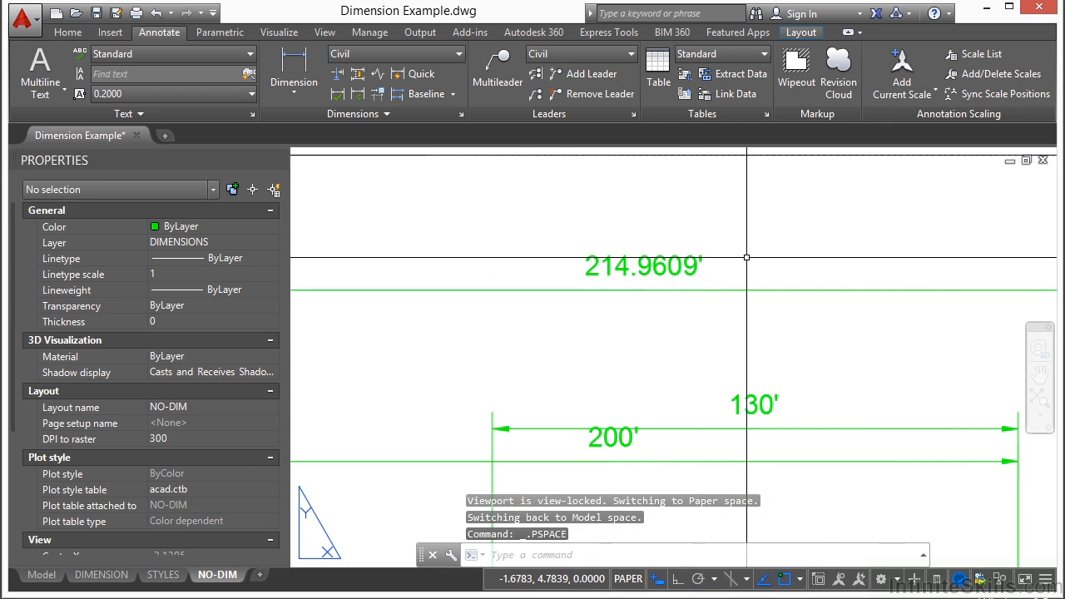
click(747, 286)
click(713, 304)
right_click(735, 293)
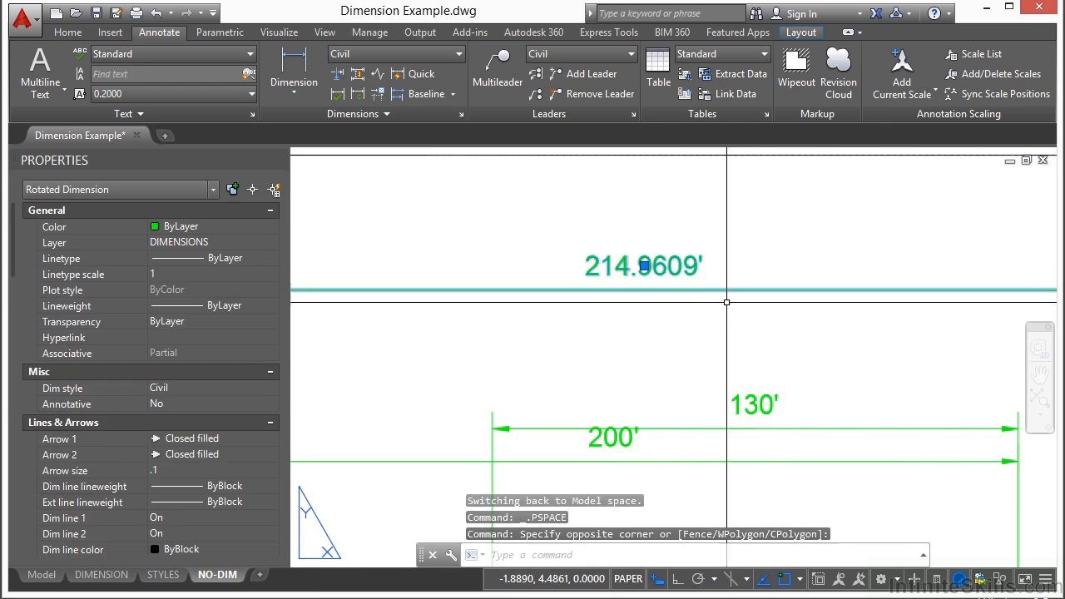
key(Escape)
key(Escape)
key(Escape)
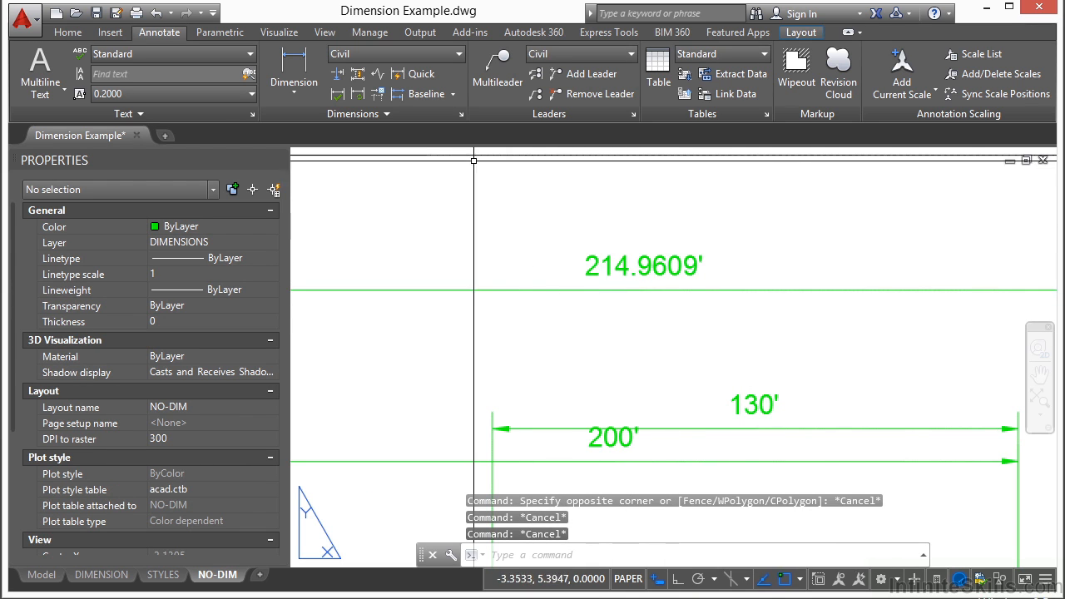